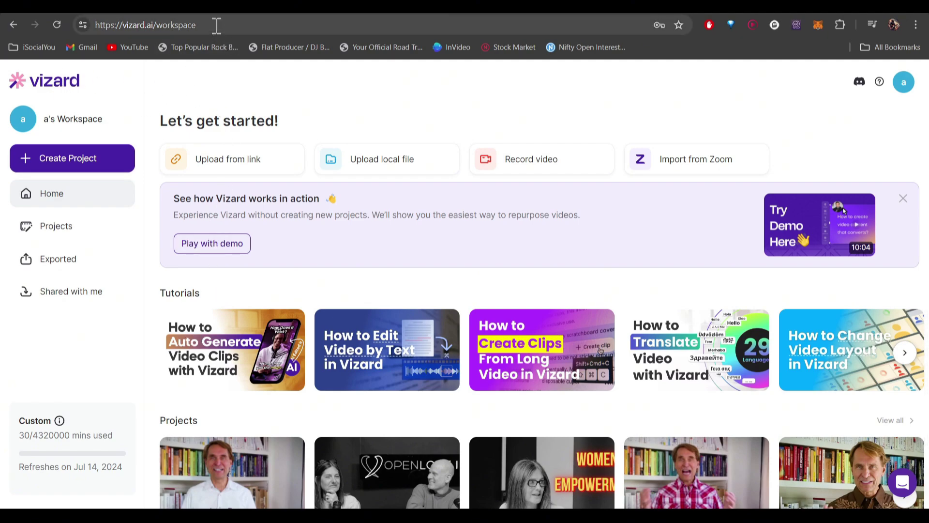
# Step: Open the Create Project menu listing link, local file, recording and Zoom sources
pyautogui.click(192, 94)
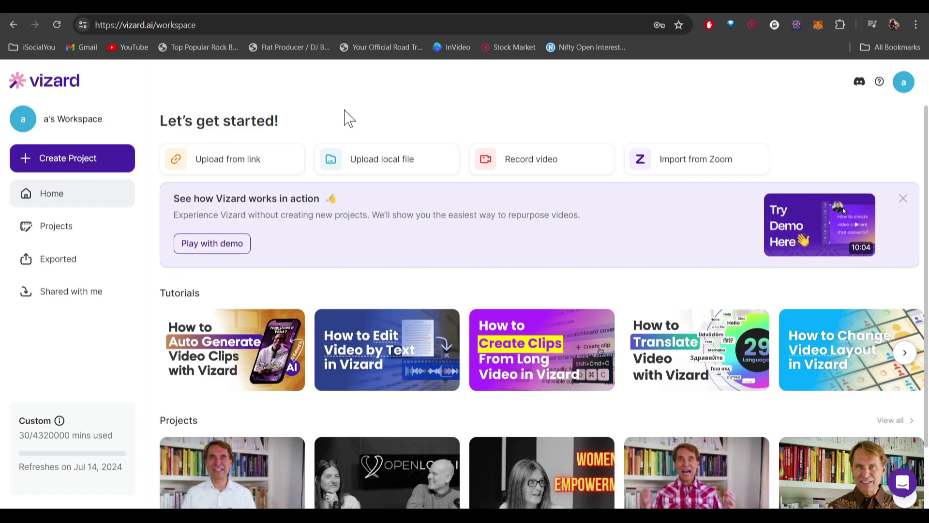
pyautogui.click(88, 168)
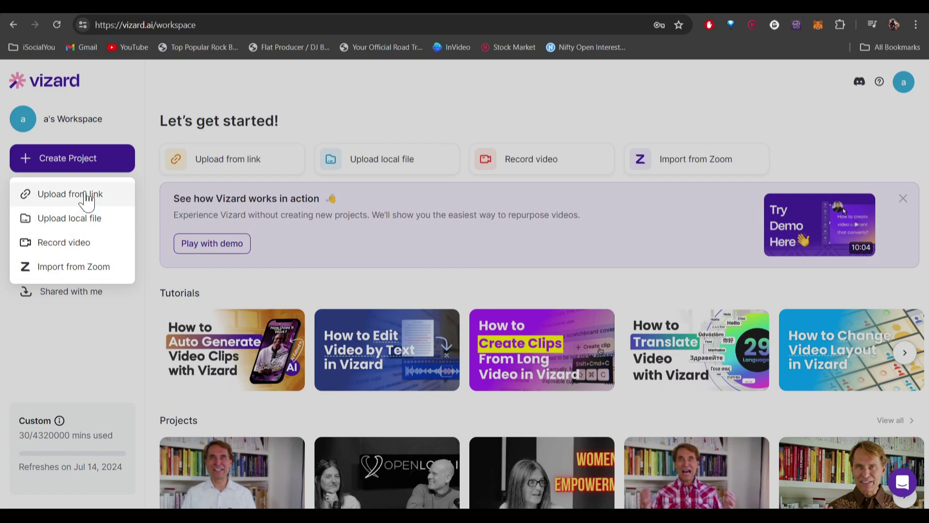
# Step: Start an Upload-from-link project in Advanced editing mode with the pasted YouTube URL
pyautogui.click(68, 199)
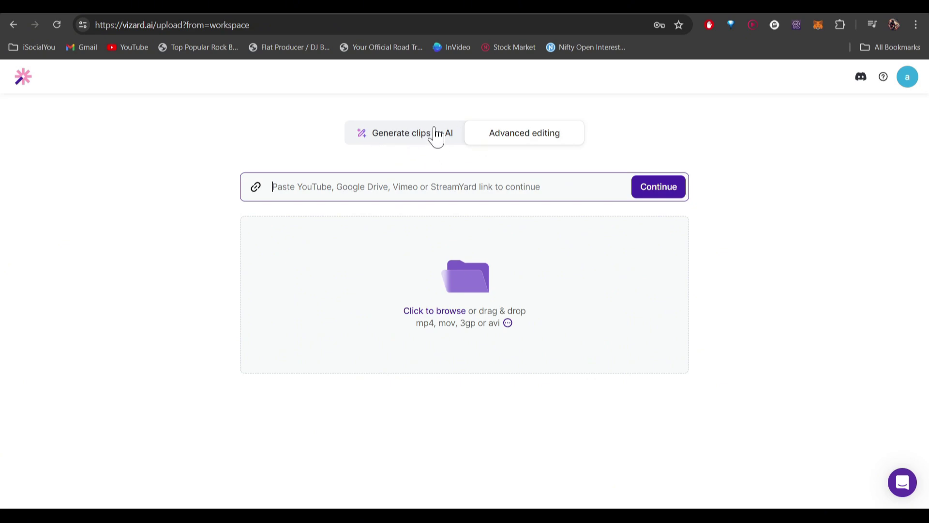
pyautogui.click(534, 134)
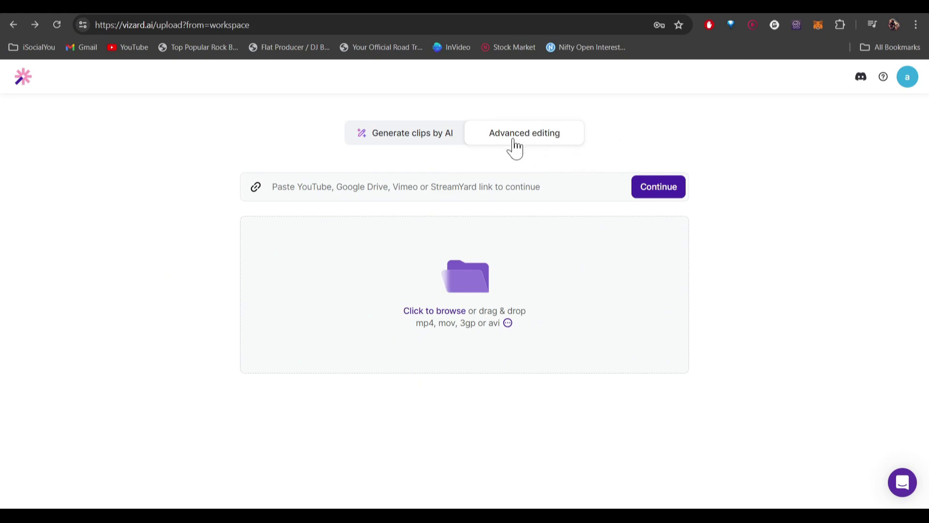
pyautogui.click(368, 185)
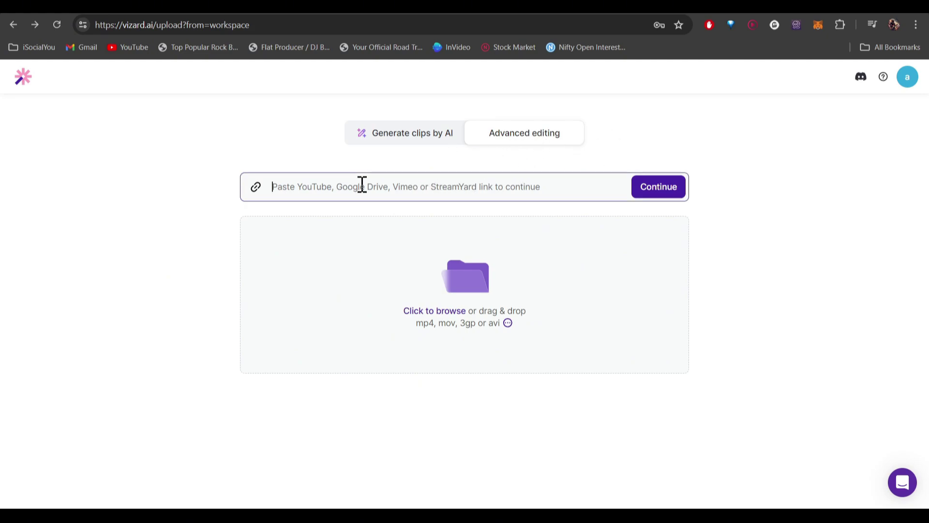
pyautogui.write('https://www.youtube.com/watch?v=Mkrj9au7DRI&ab_channel=RiseWithDrew')
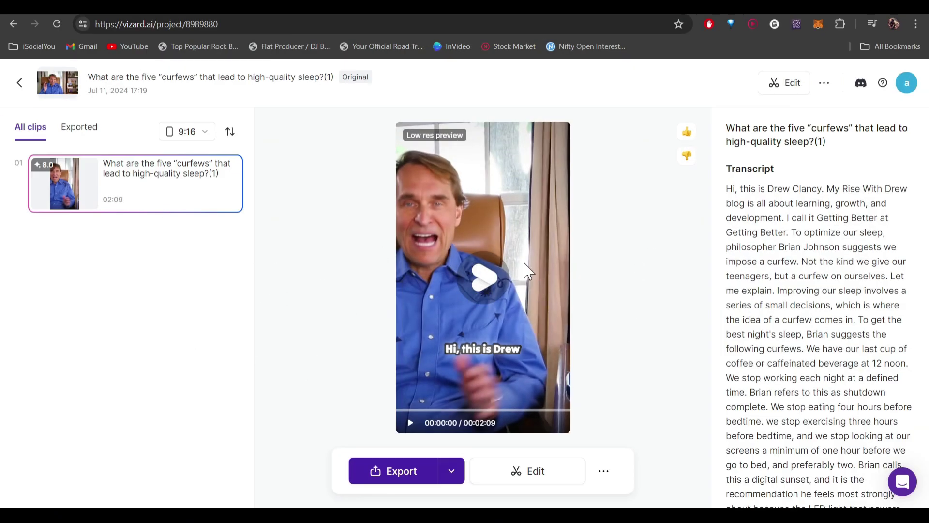
# Step: Preview the clip and correct the word 'this' in the opening transcript line
pyautogui.click(464, 301)
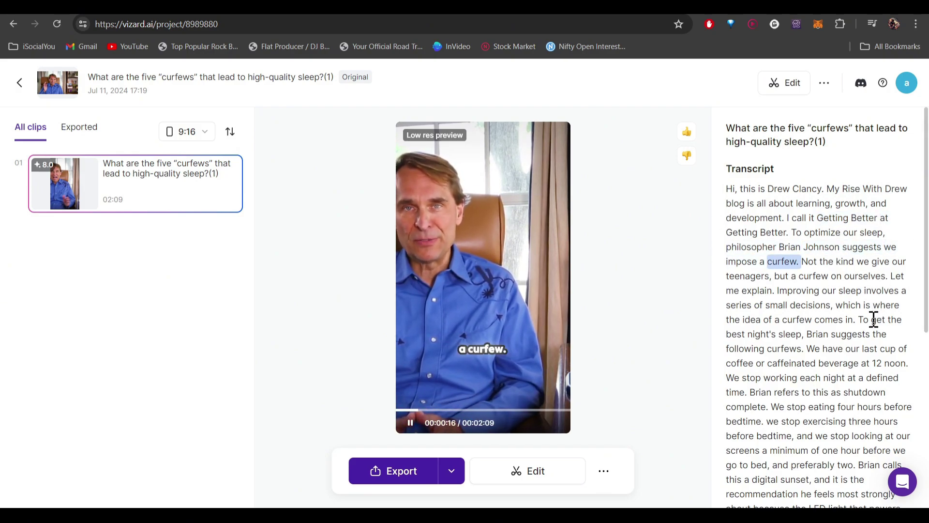
pyautogui.press('space')
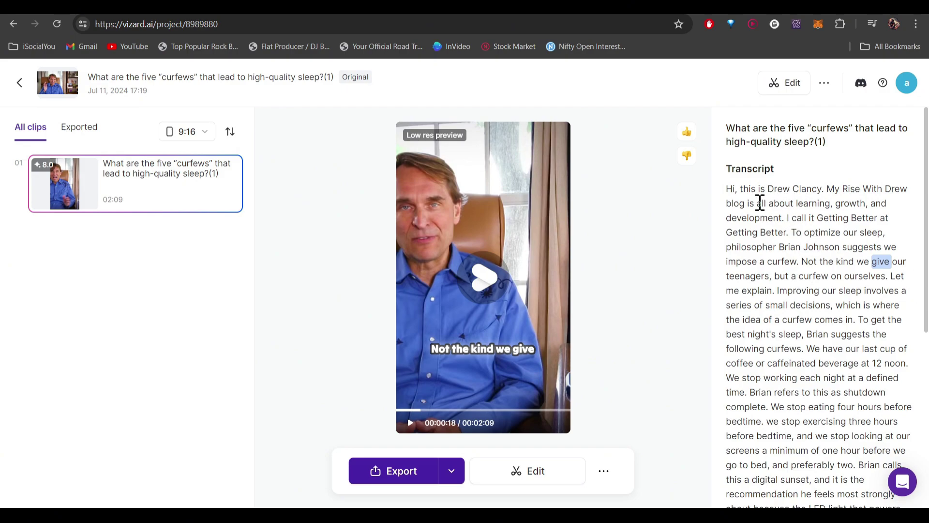
pyautogui.click(746, 191)
pyautogui.write('s')
pyautogui.press('Return')
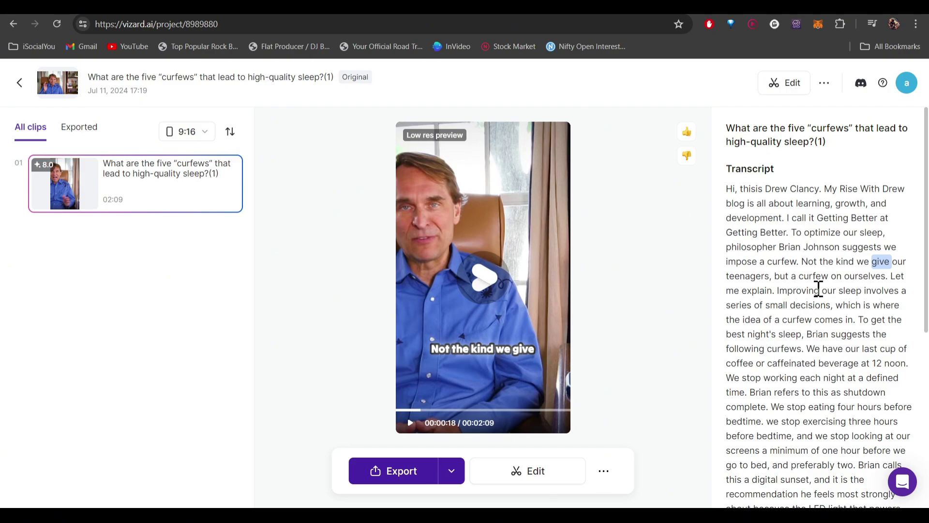
# Step: Keep 1080p export resolution and open the clip in the full editor
pyautogui.scroll(-3, 808, 329)
pyautogui.click(449, 474)
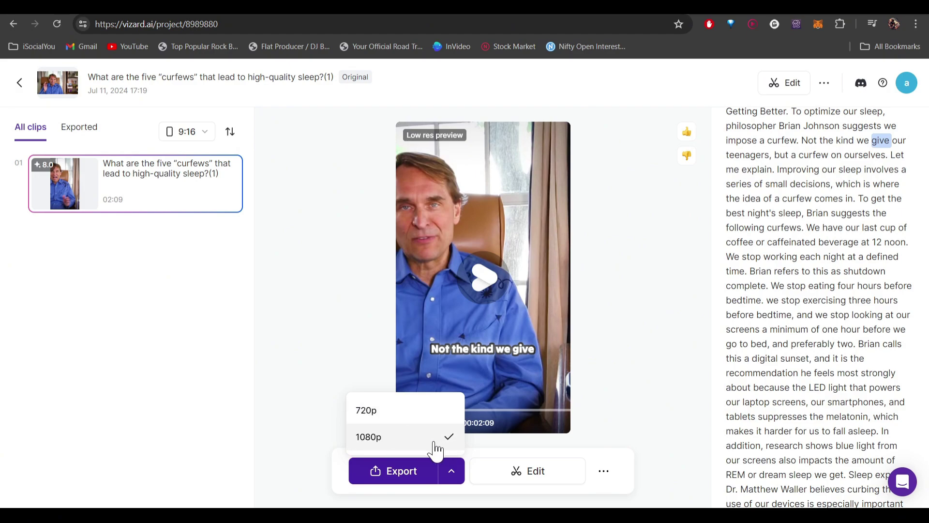
pyautogui.click(456, 444)
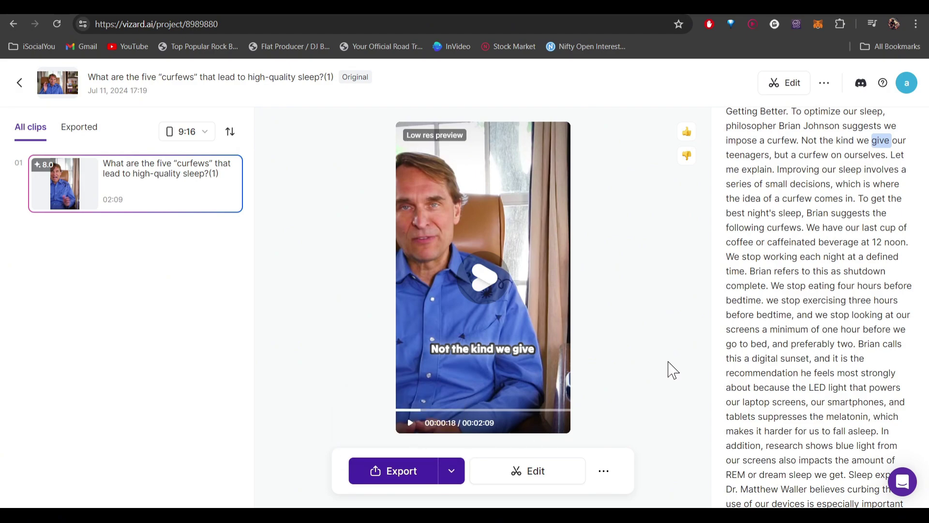
pyautogui.click(528, 470)
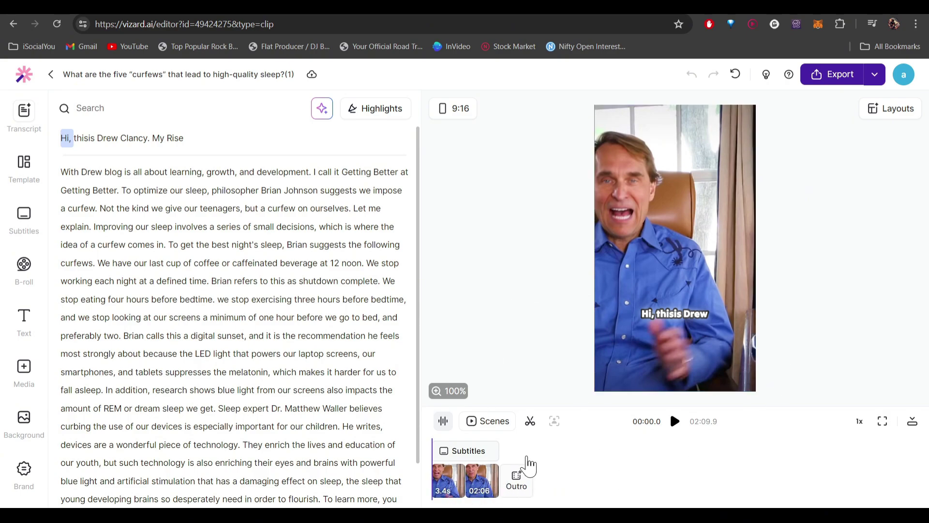
# Step: Delete the transcript passage from 'With Drew blog' to 'a curfew on ourselves'
pyautogui.click(675, 423)
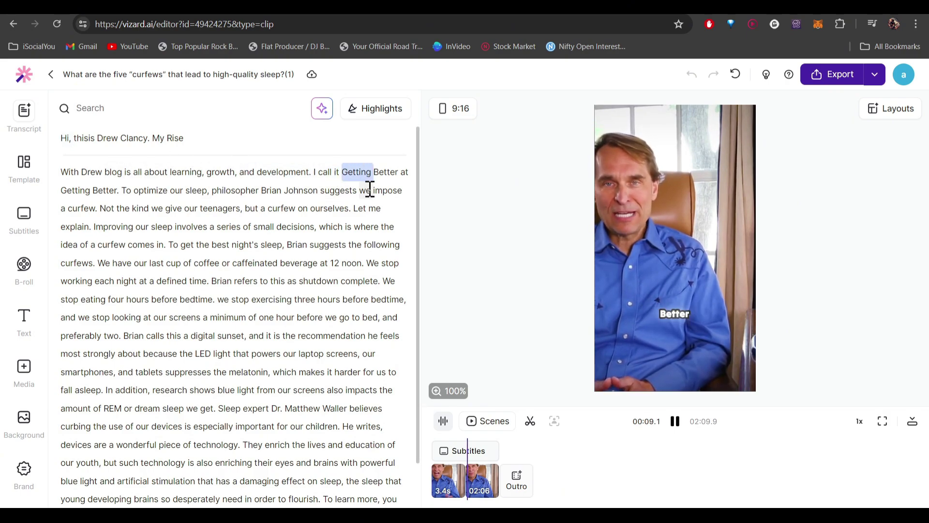
pyautogui.press('space')
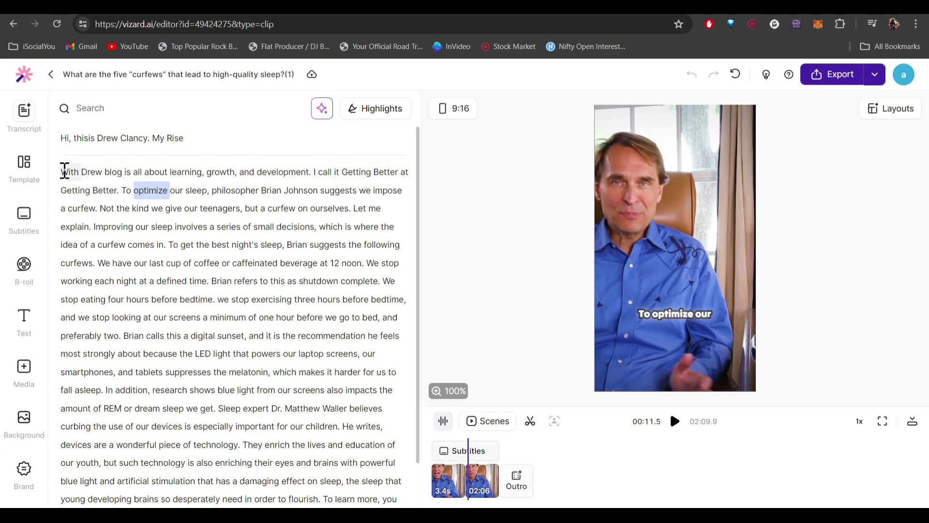
pyautogui.moveTo(62, 173); pyautogui.dragTo(177, 202)
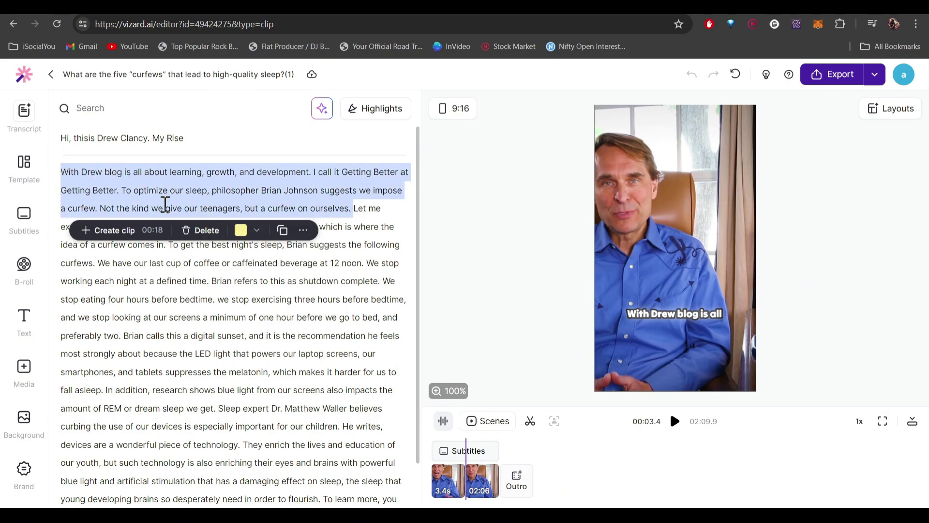
pyautogui.click(201, 230)
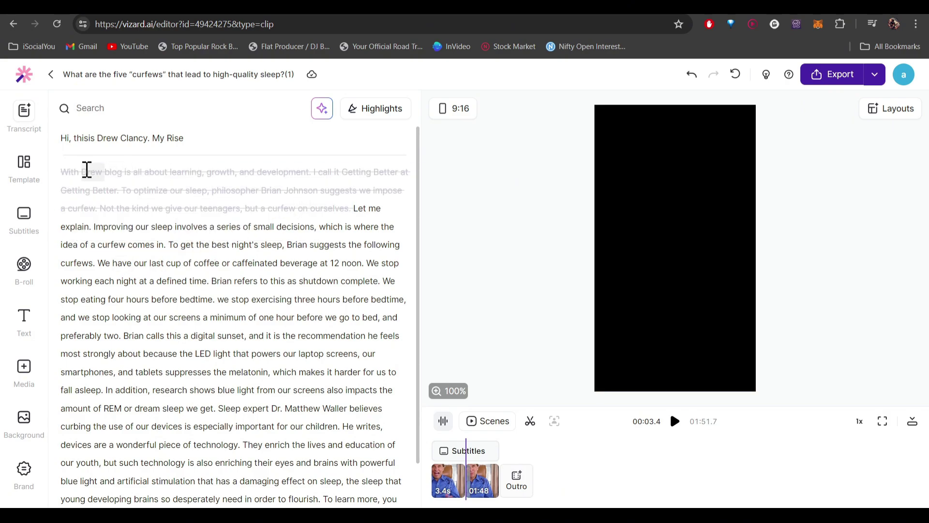
# Step: Play the shortened clip and shift the video frame right in the preview
pyautogui.press('space')
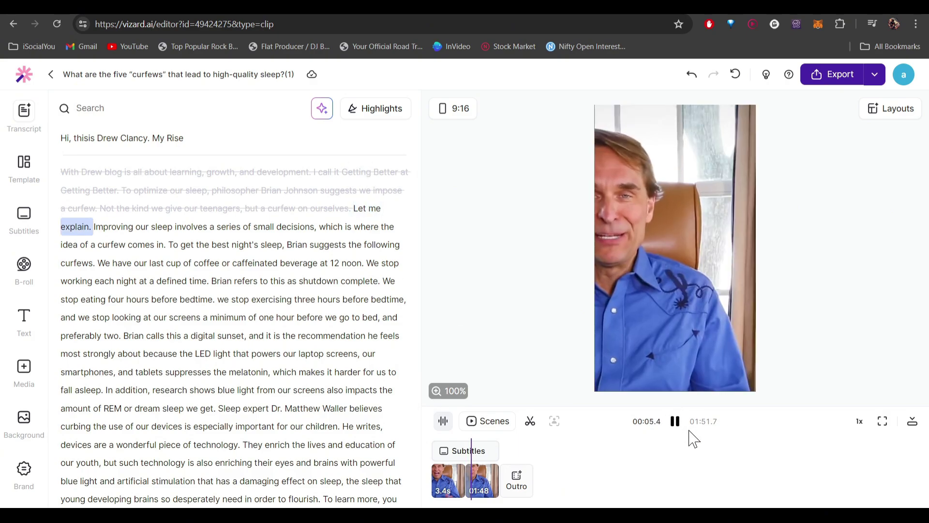
pyautogui.click(713, 272)
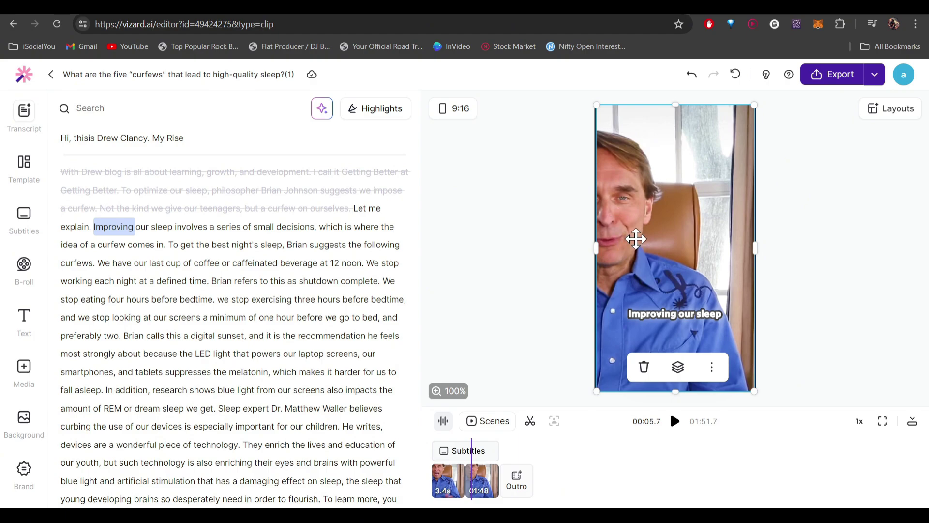
pyautogui.moveTo(644, 238); pyautogui.dragTo(593, 264)
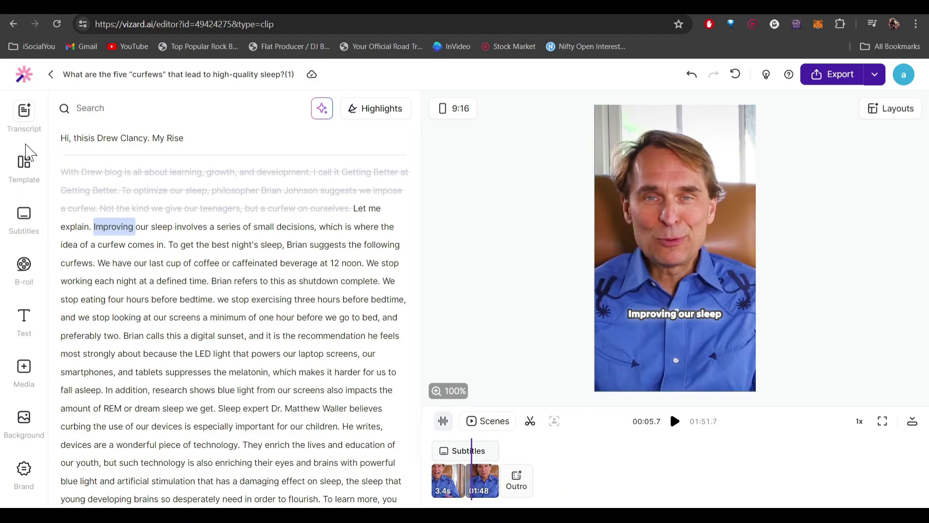
# Step: Apply the Recommended template with a headline and yellow subtitles
pyautogui.click(28, 173)
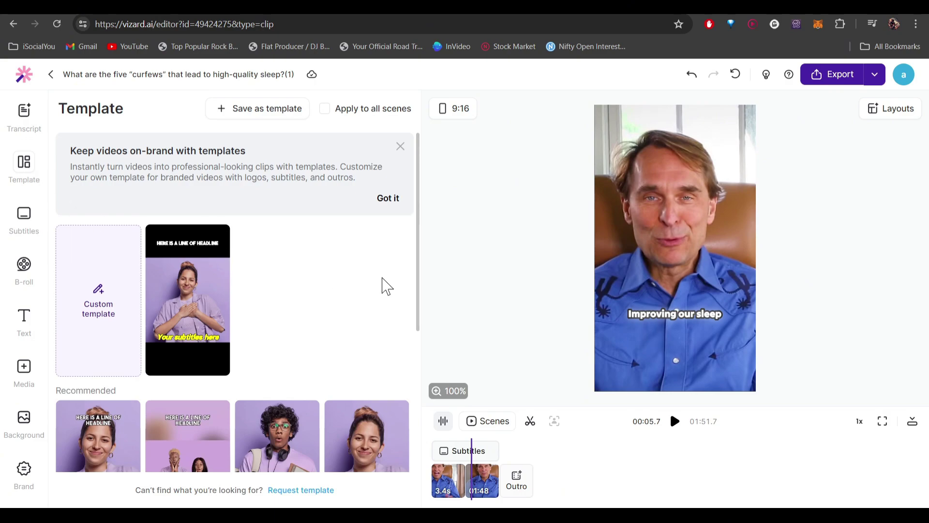
pyautogui.scroll(-5, 333, 285)
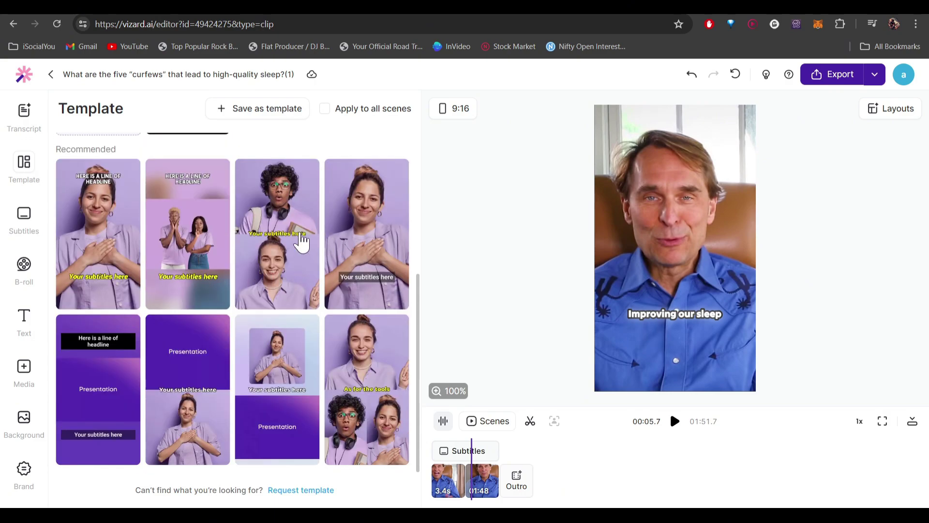
pyautogui.click(321, 242)
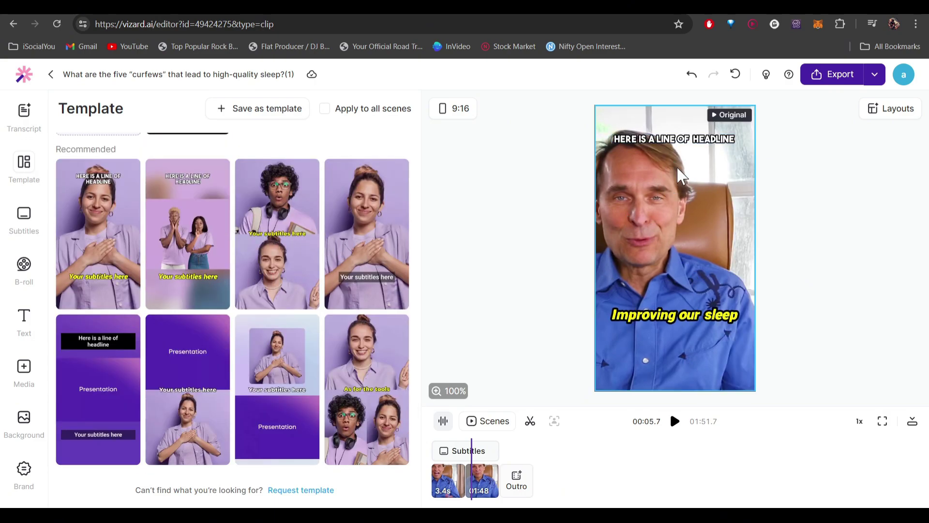
# Step: Reposition the video layer in the frame and replay the templated clip
pyautogui.click(675, 421)
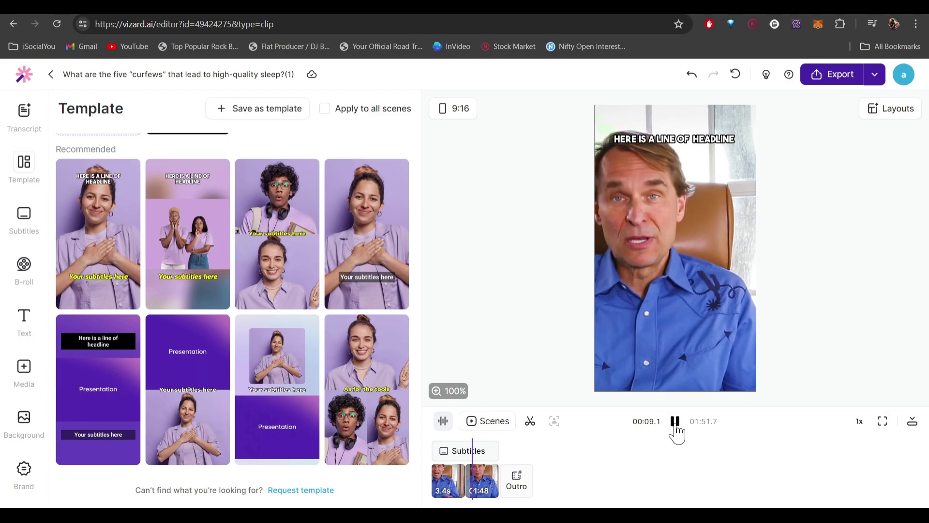
pyautogui.click(648, 232)
pyautogui.moveTo(662, 254); pyautogui.dragTo(682, 324)
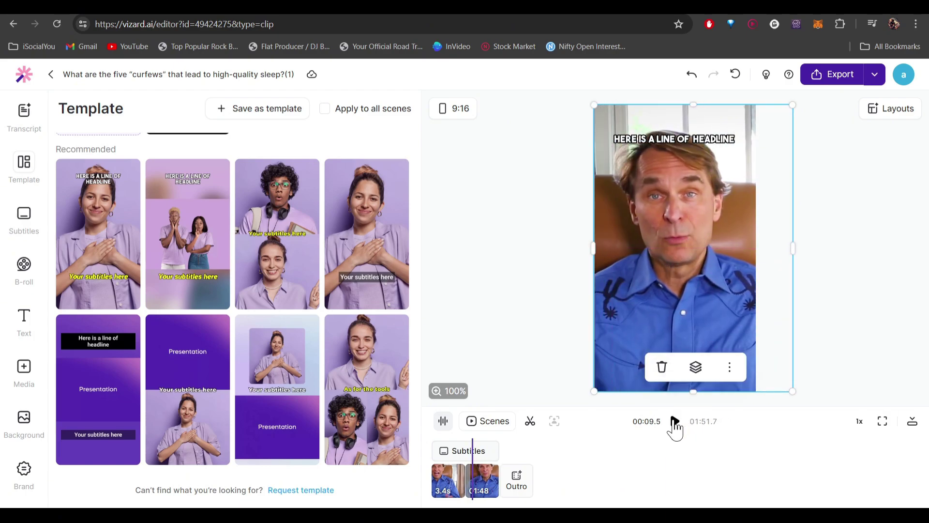
pyautogui.click(674, 422)
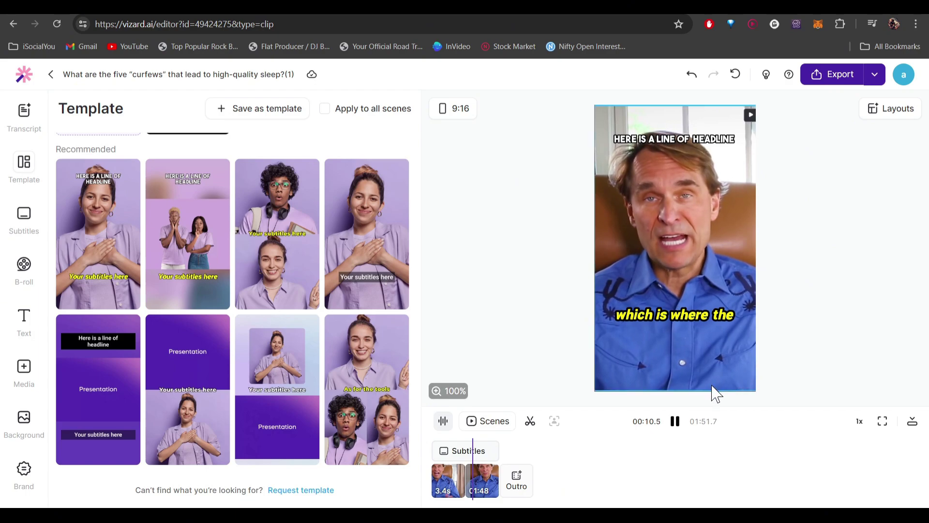
pyautogui.click(675, 421)
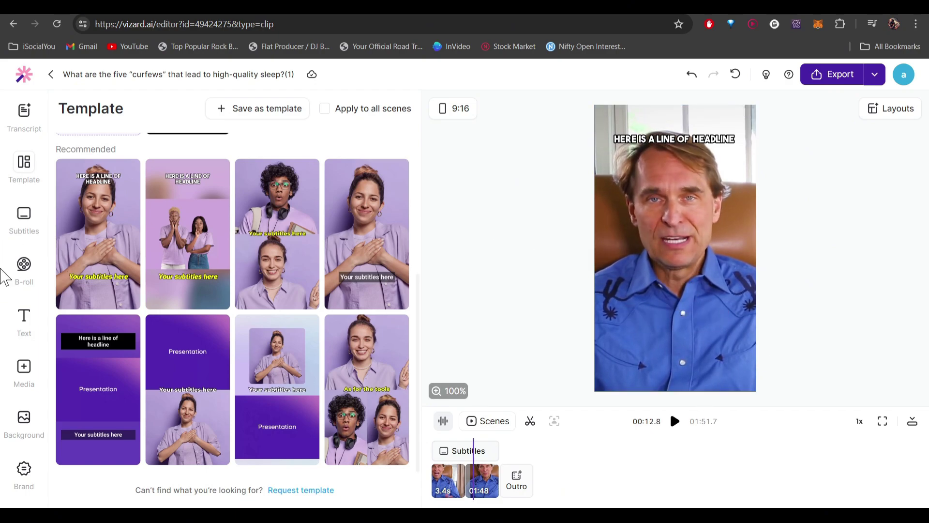
# Step: Add a sweat-smile emoji to the "night's sleep, Brian" subtitle
pyautogui.click(24, 216)
pyautogui.click(348, 244)
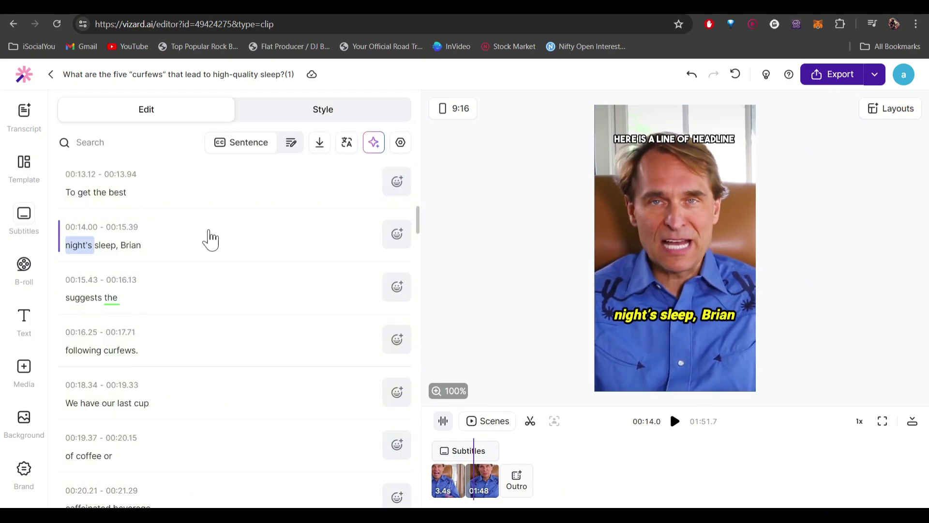
pyautogui.click(403, 237)
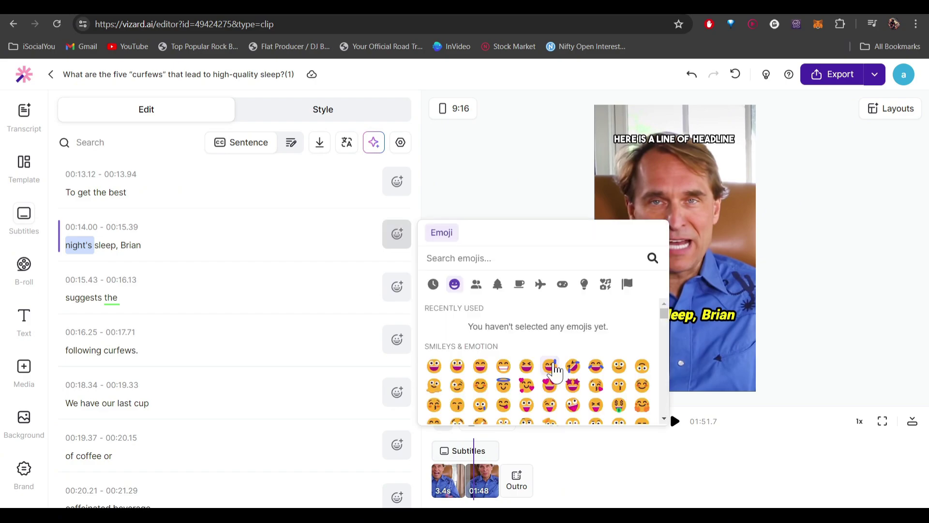
pyautogui.click(552, 368)
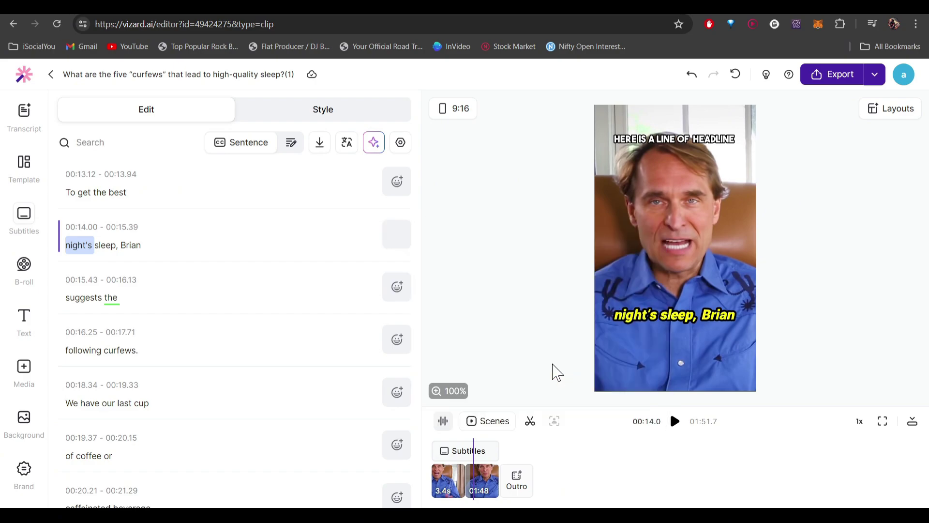
# Step: Add a robot emoji to "suggests the" and move that subtitle slightly lower
pyautogui.click(172, 297)
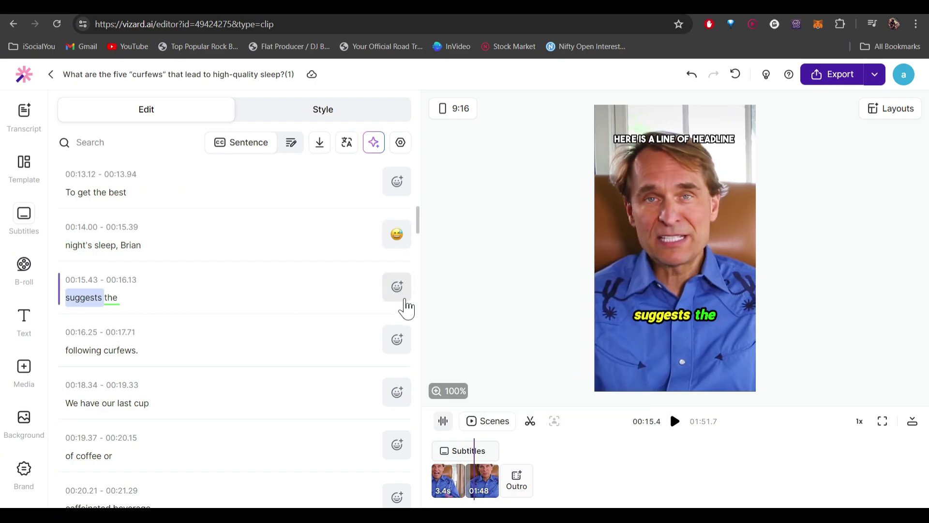
pyautogui.click(398, 287)
pyautogui.scroll(-5, 586, 427)
pyautogui.click(527, 392)
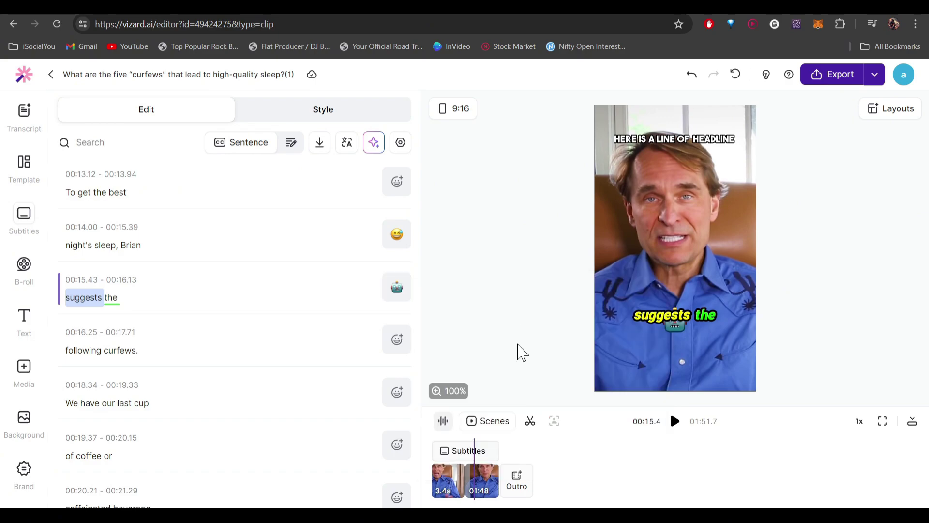
pyautogui.click(679, 339)
pyautogui.moveTo(625, 332); pyautogui.dragTo(690, 333)
# Step: Add an angry emoji to "following curfews." and play from "To get the best"
pyautogui.click(25, 222)
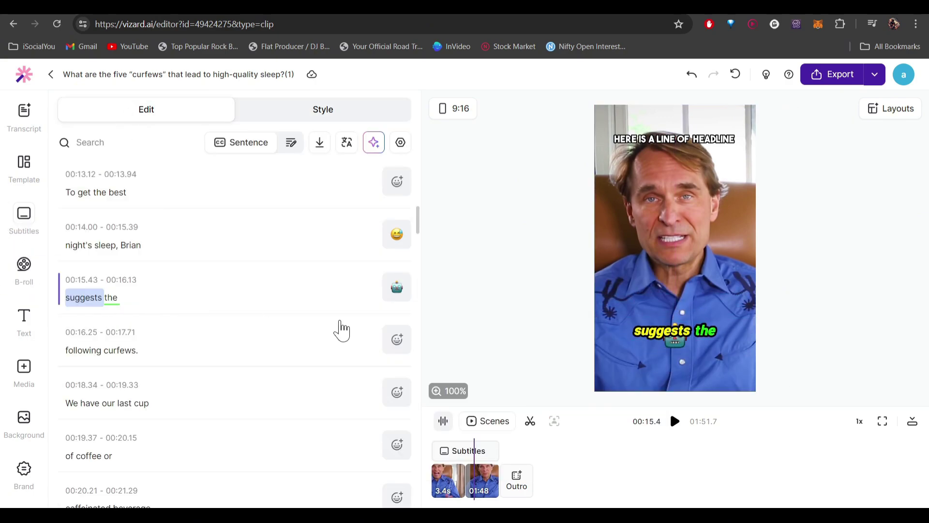
pyautogui.click(399, 346)
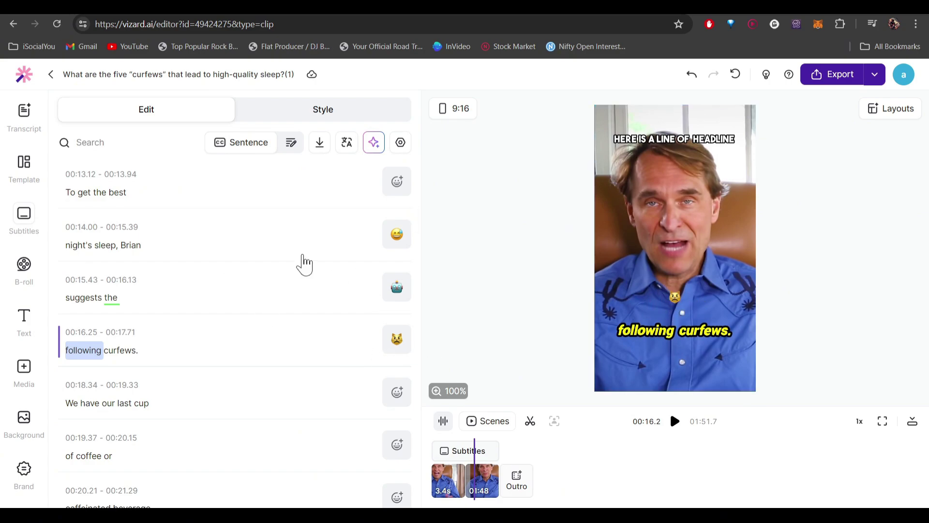
pyautogui.click(101, 191)
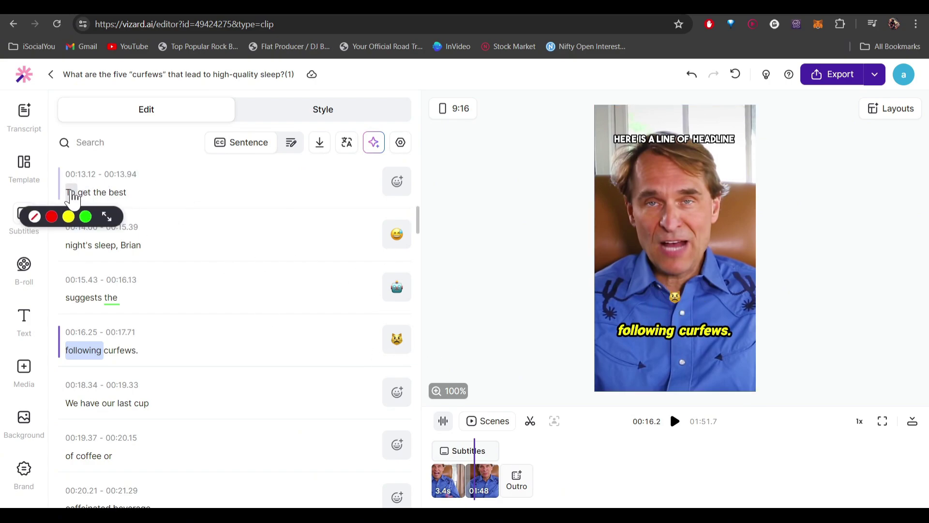
pyautogui.click(676, 421)
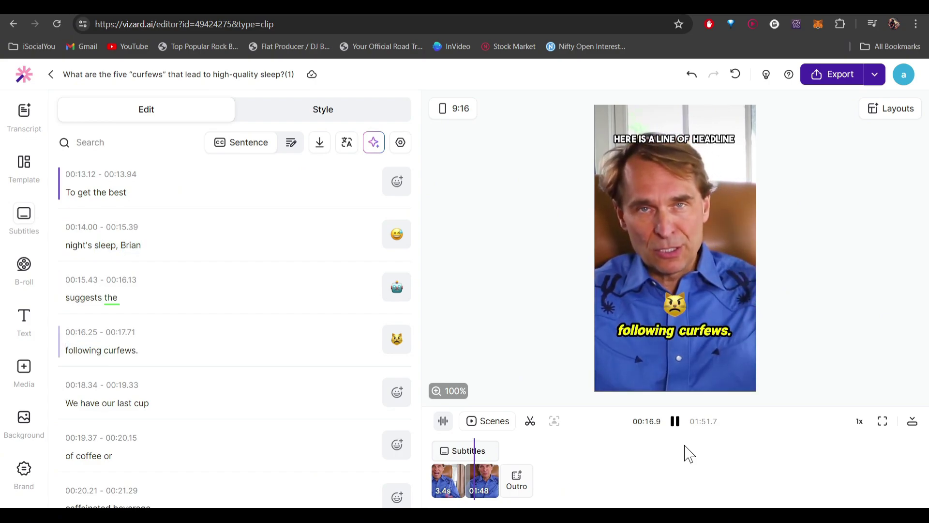
pyautogui.click(675, 421)
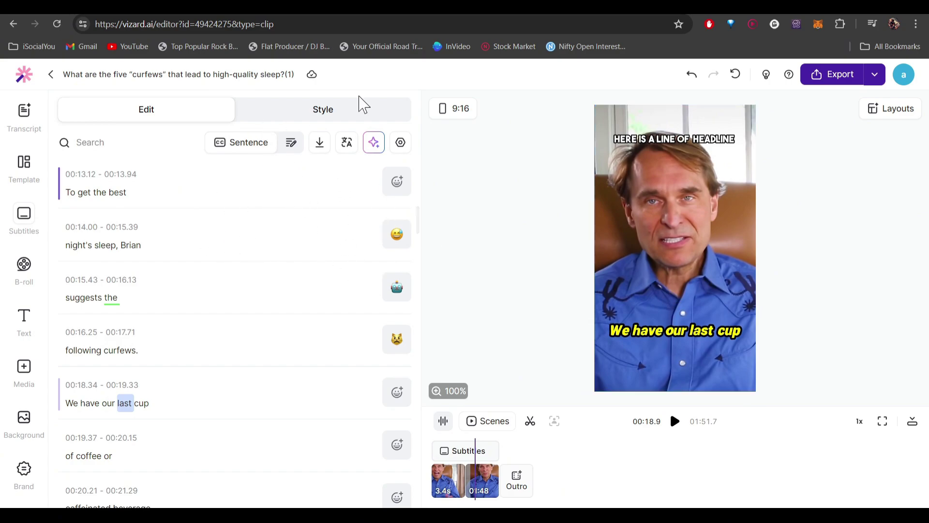
# Step: Browse the Style tab's font combination presets and effects, then show the B-roll list
pyautogui.click(312, 116)
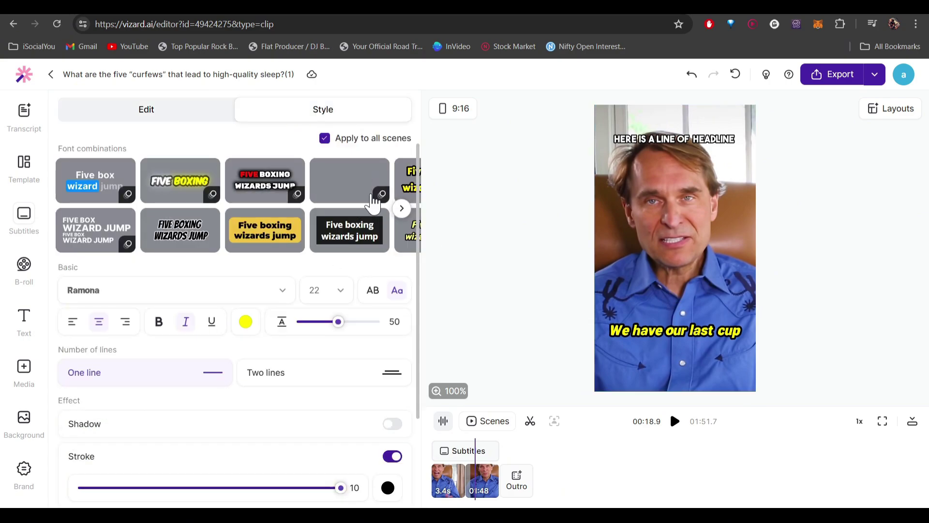
pyautogui.click(402, 209)
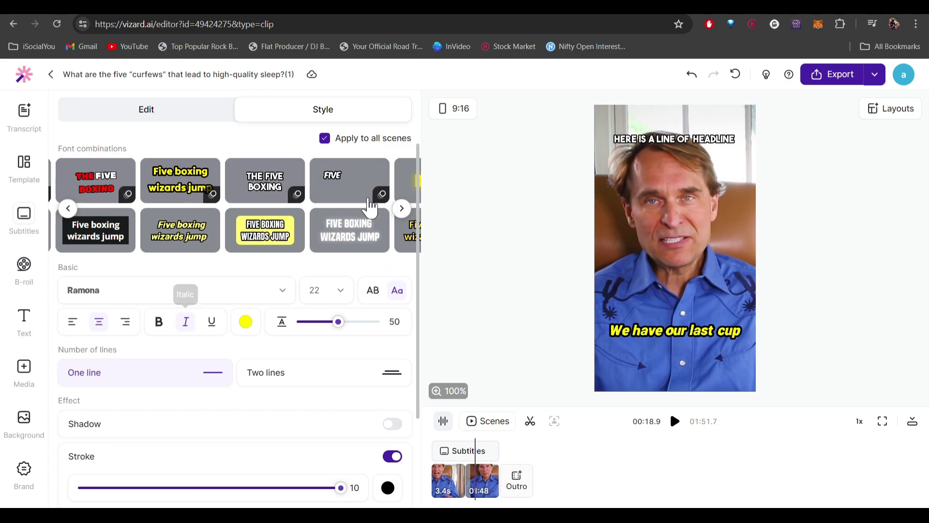
pyautogui.scroll(-1, 351, 296)
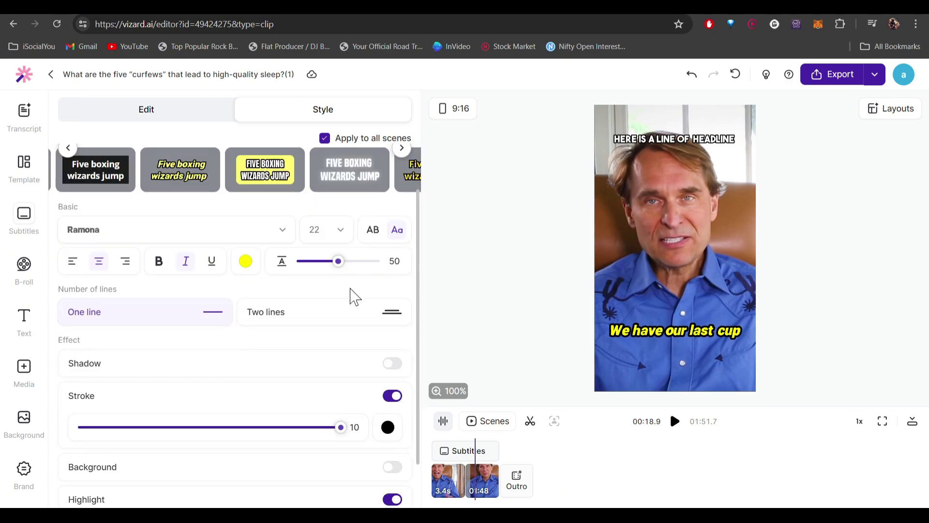
pyautogui.scroll(-1, 324, 286)
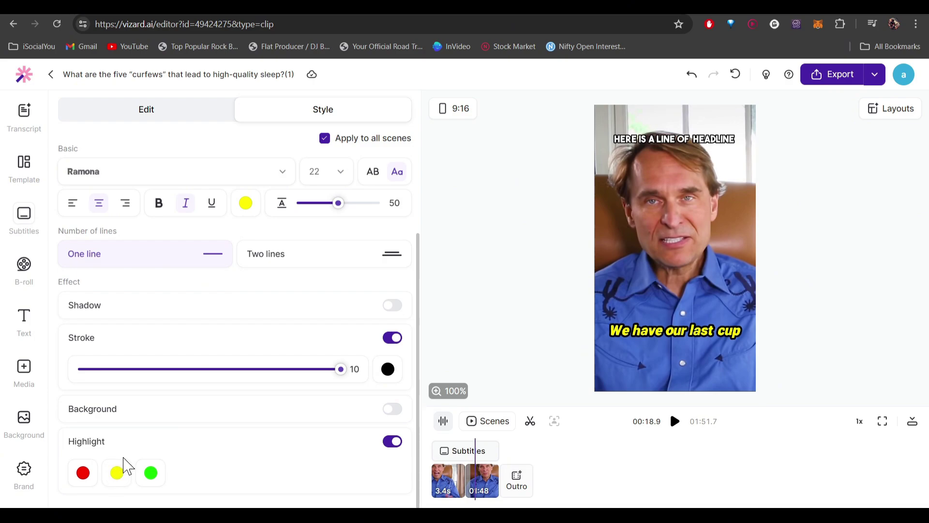
pyautogui.click(22, 266)
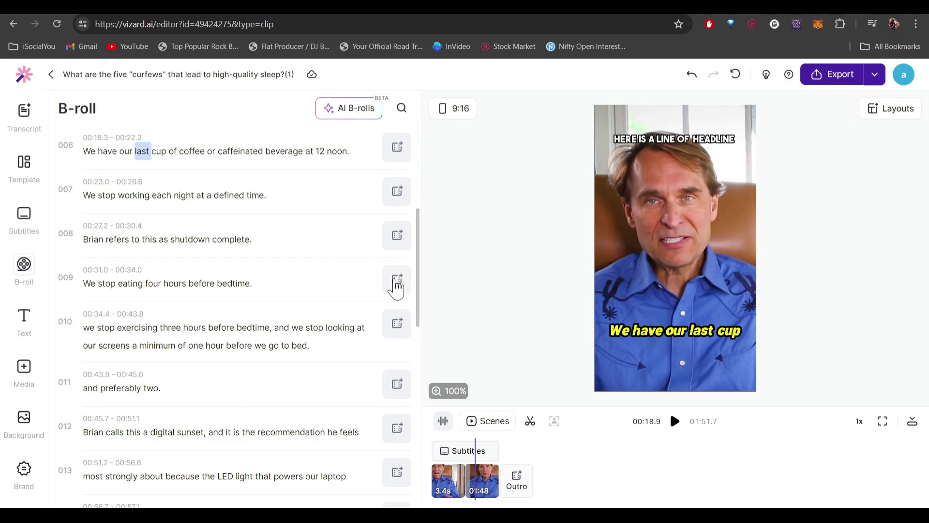
# Step: Browse Pexels footage for row 009's bedtime eating line without adding any, then show text presets
pyautogui.click(397, 281)
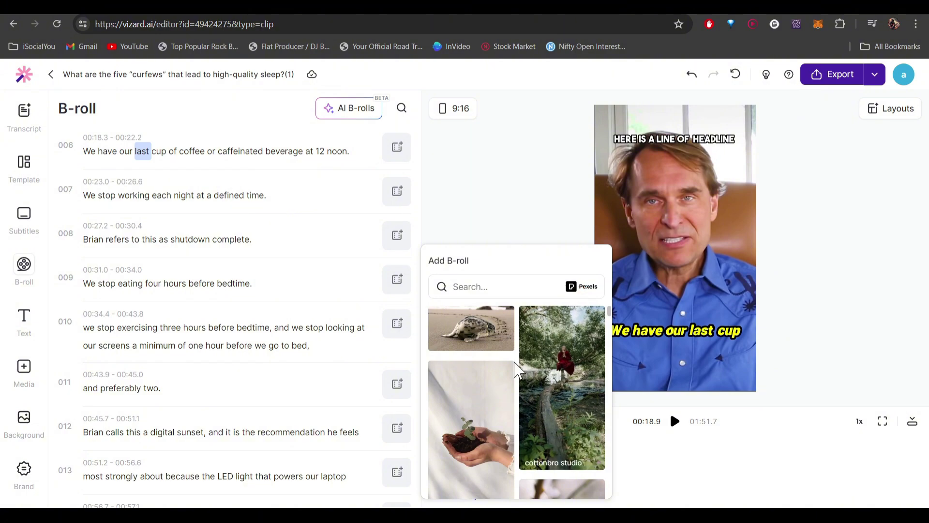
pyautogui.scroll(-1, 559, 379)
pyautogui.scroll(-2, 559, 381)
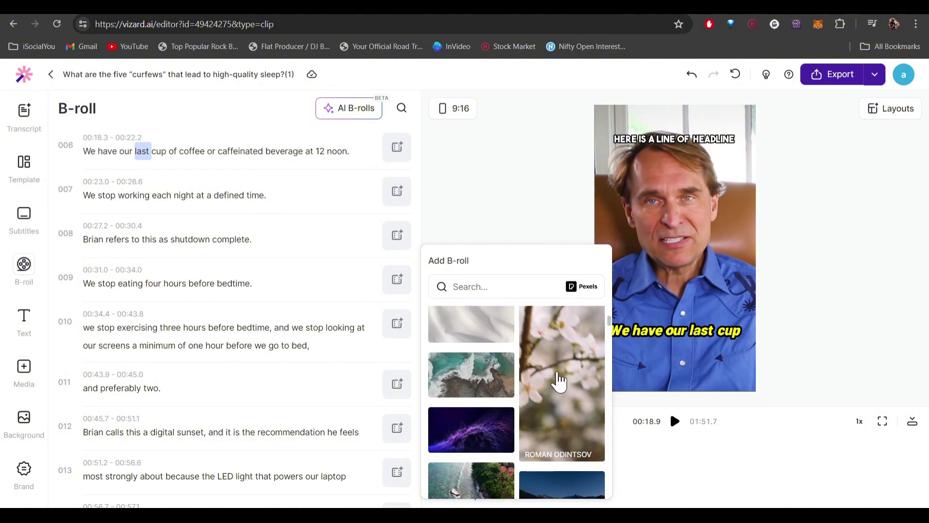
pyautogui.scroll(4, 556, 381)
pyautogui.click(21, 323)
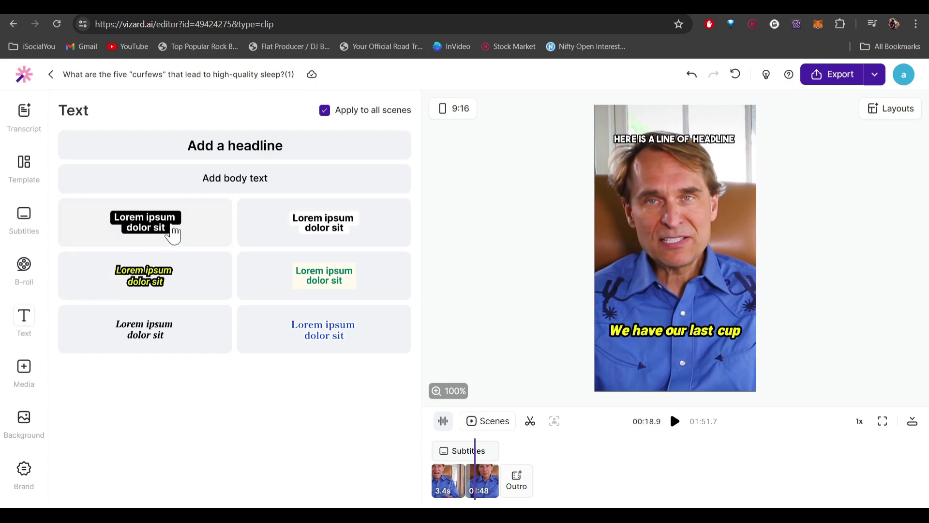
pyautogui.click(324, 230)
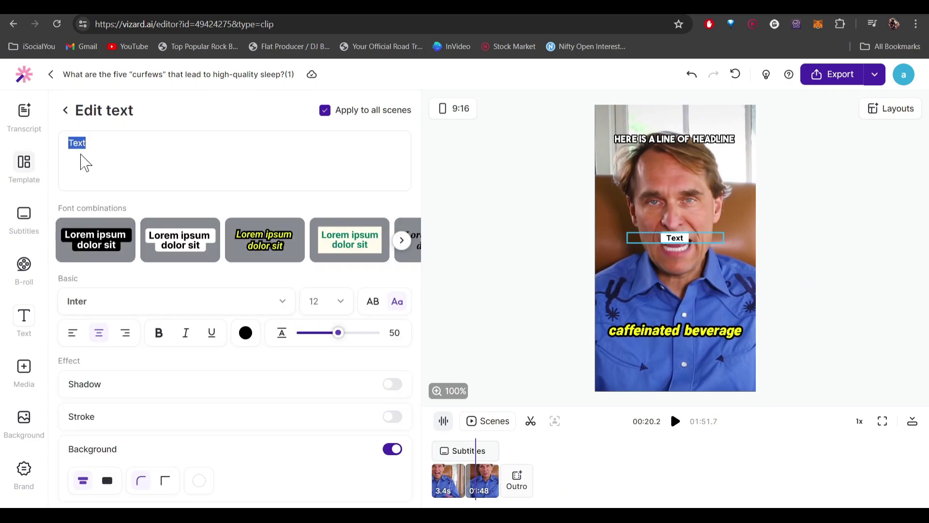
pyautogui.write('HI how is it going ?')
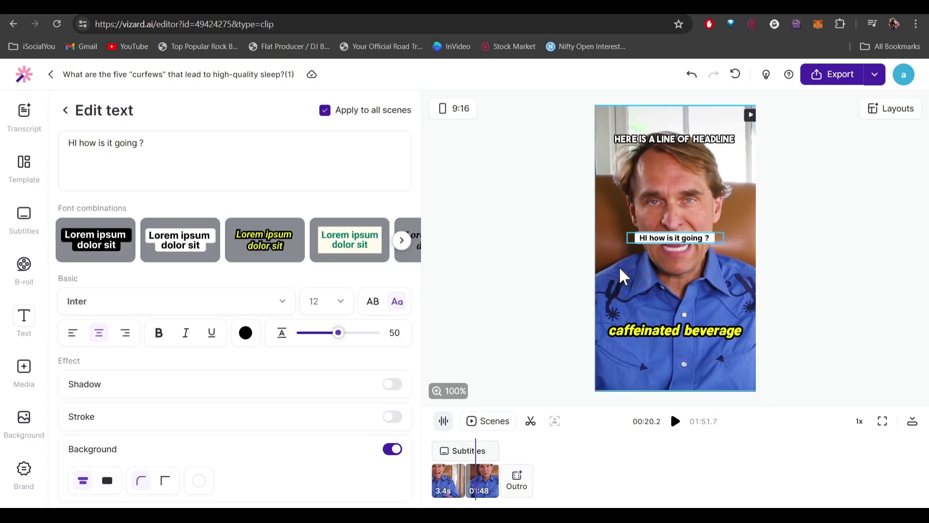
pyautogui.click(636, 333)
pyautogui.click(683, 238)
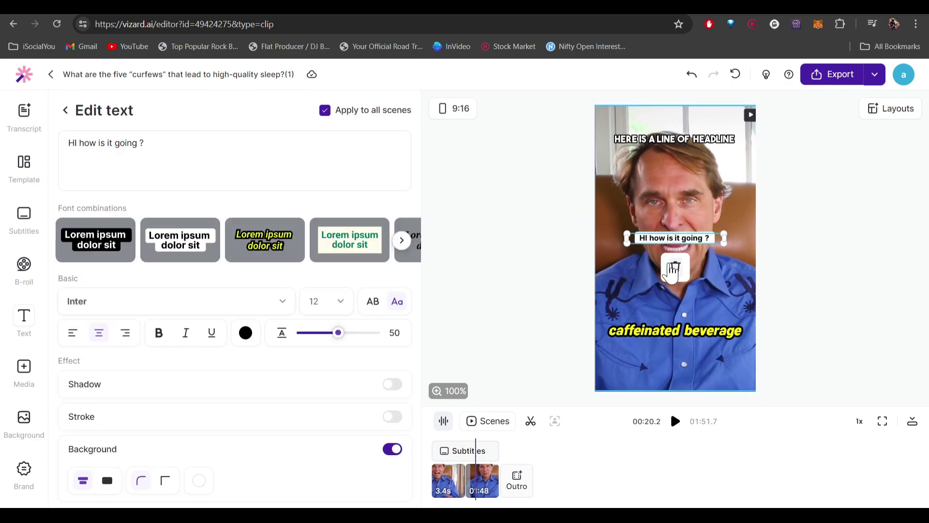
pyautogui.click(675, 270)
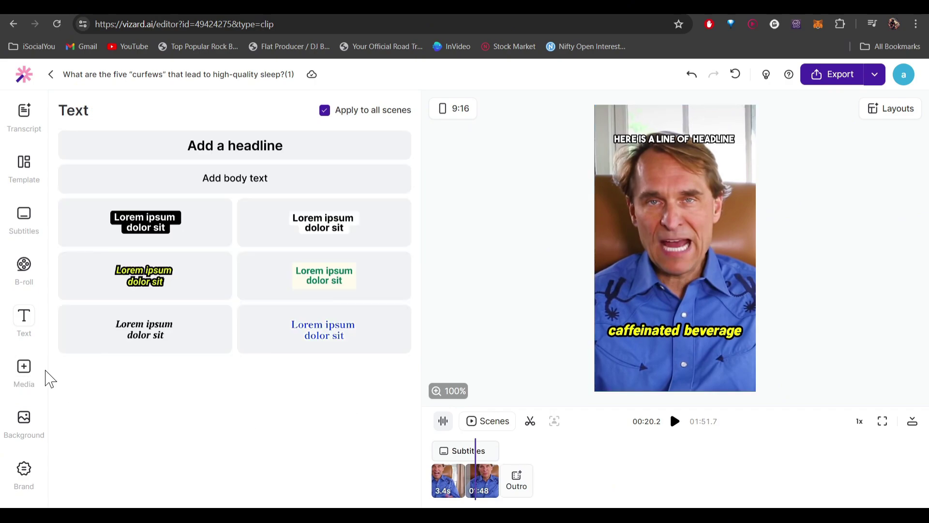
# Step: Review the Media, Background and Brand panels in the editor sidebar
pyautogui.click(25, 372)
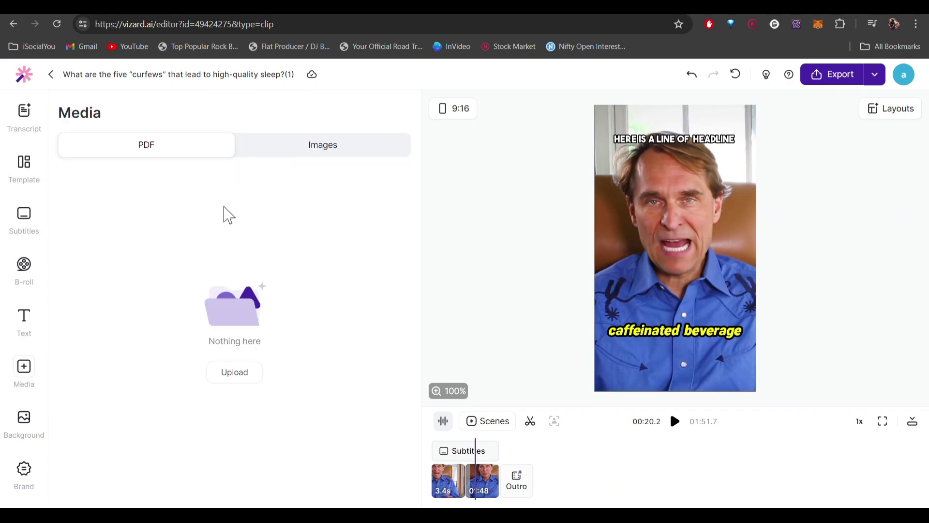
pyautogui.click(25, 426)
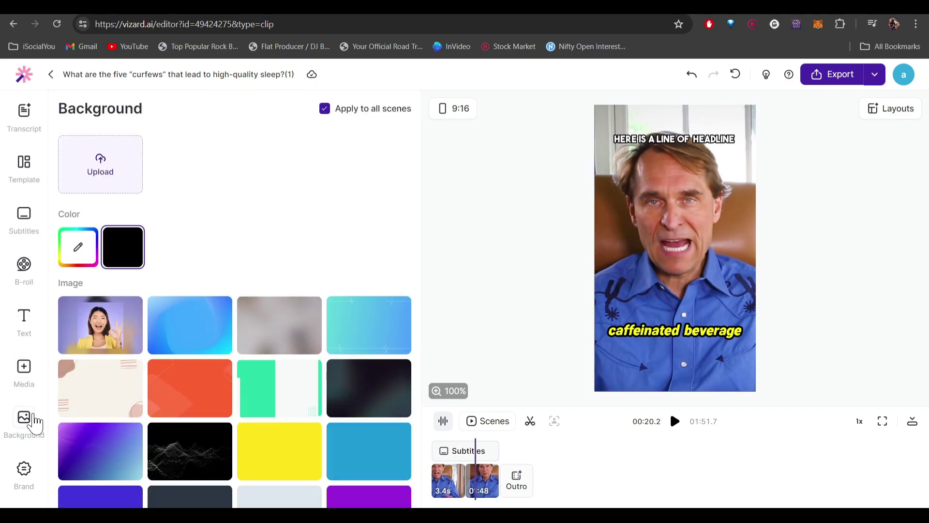
pyautogui.click(24, 475)
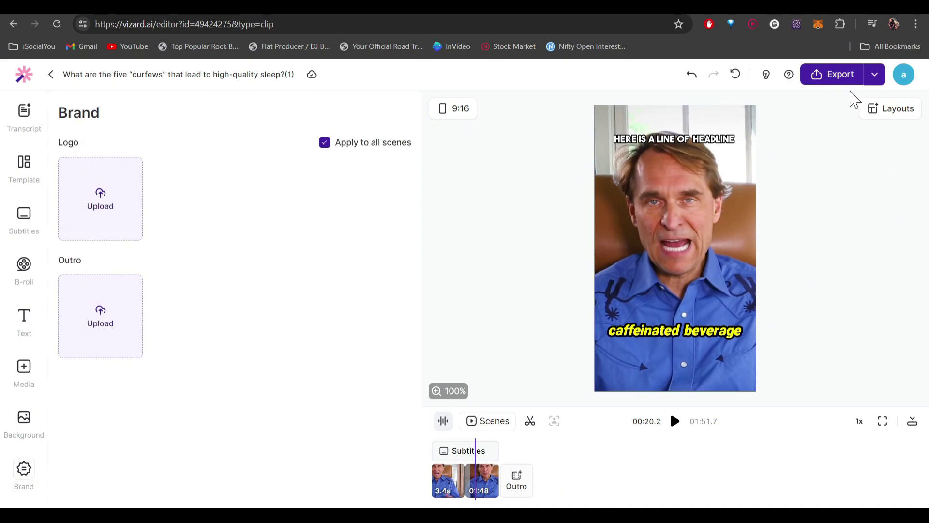
# Step: Keep 1080p export resolution, return to the workspace home and open Create Project
pyautogui.click(876, 76)
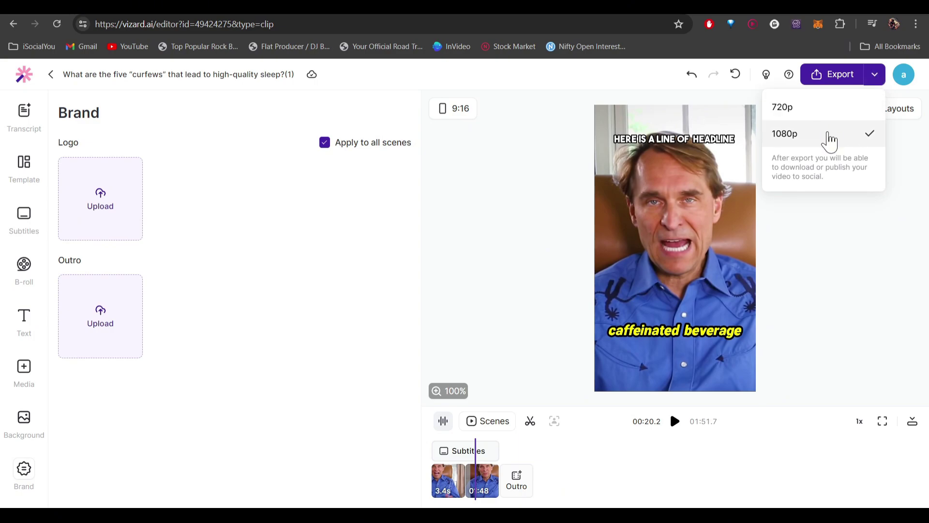
pyautogui.click(833, 138)
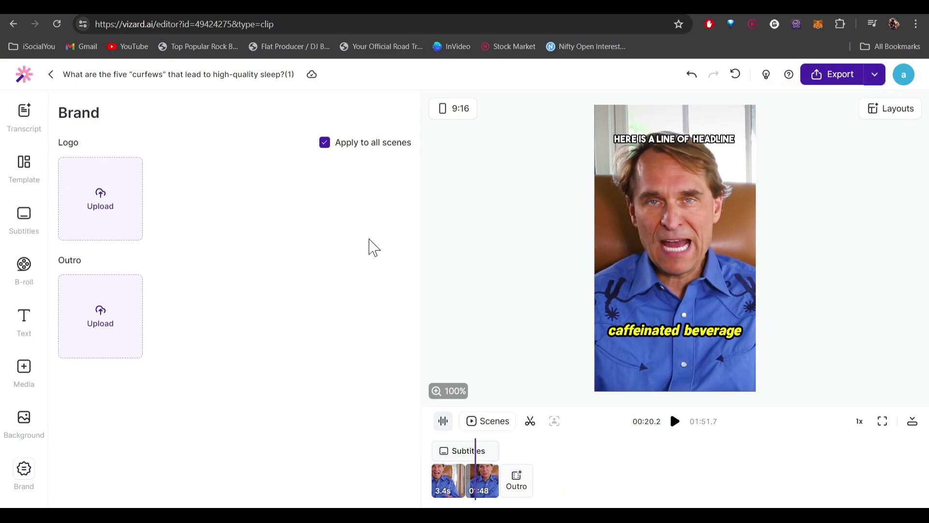
pyautogui.click(51, 74)
pyautogui.click(75, 167)
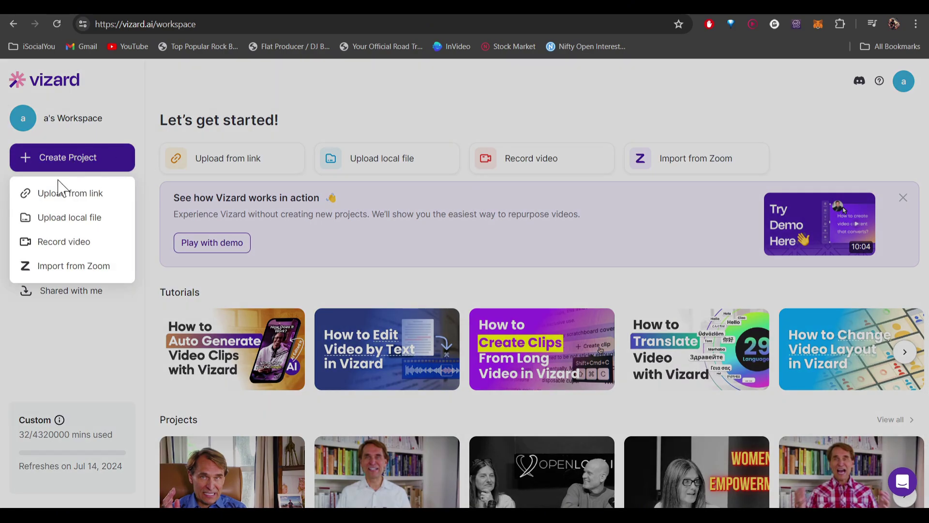
# Step: Paste the YouTube link into a new Upload-from-link project and generate AI clips
pyautogui.click(94, 193)
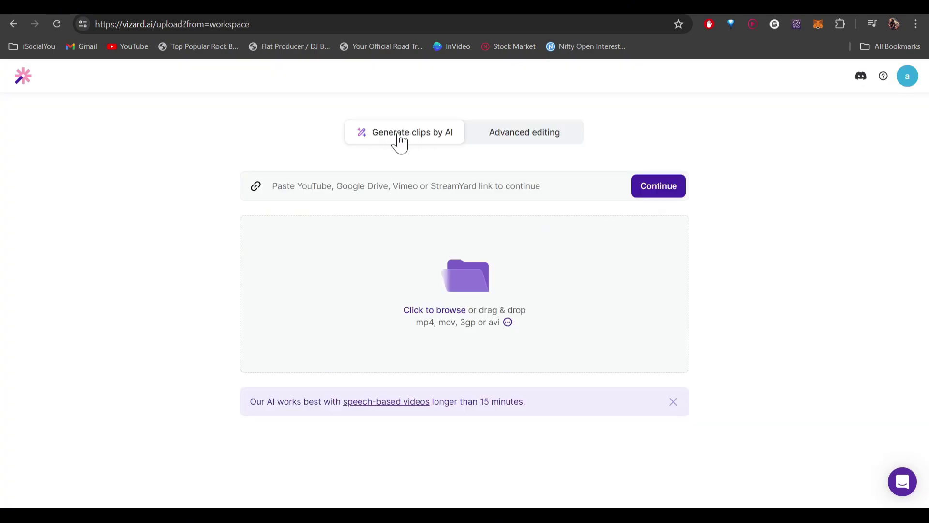
pyautogui.rightClick(378, 183)
pyautogui.click(415, 301)
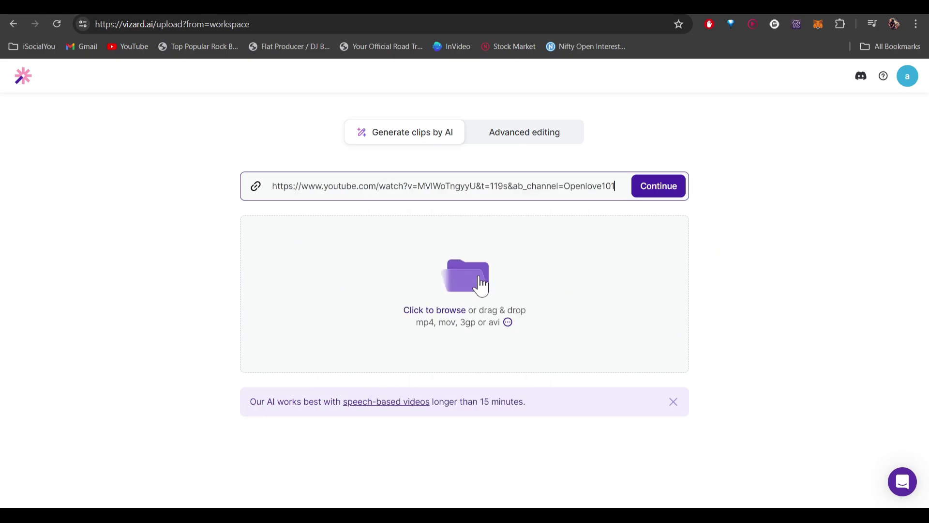
pyautogui.click(484, 298)
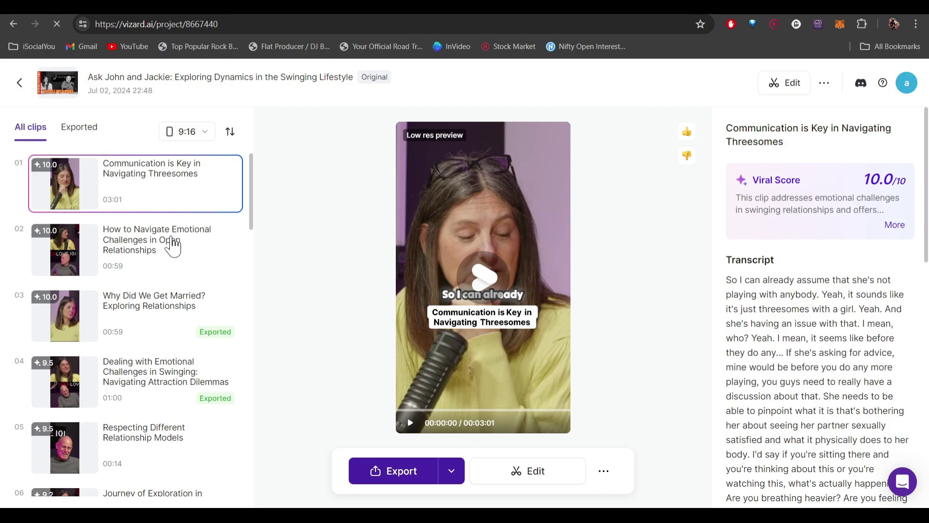
# Step: Scroll through the All clips list to review the project's generated clips
pyautogui.scroll(-8, 165, 247)
pyautogui.scroll(-8, 131, 269)
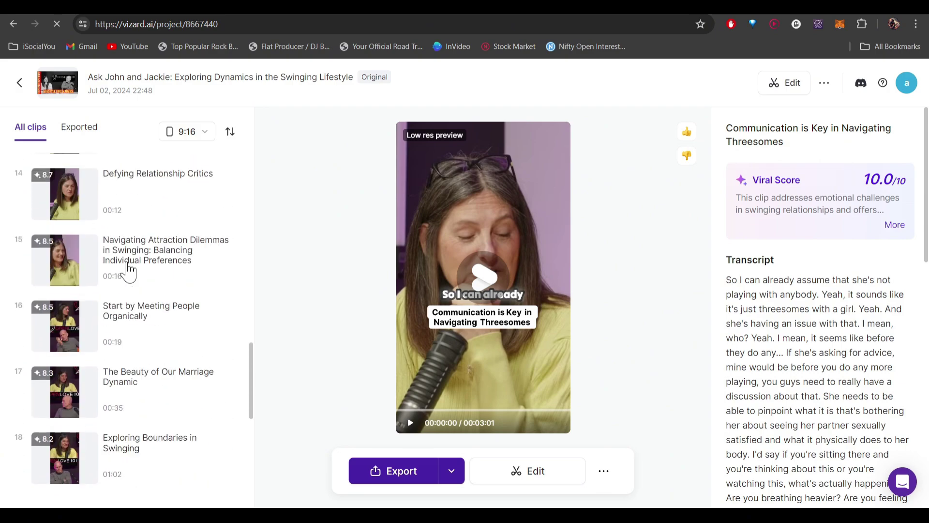
pyautogui.scroll(-7, 128, 269)
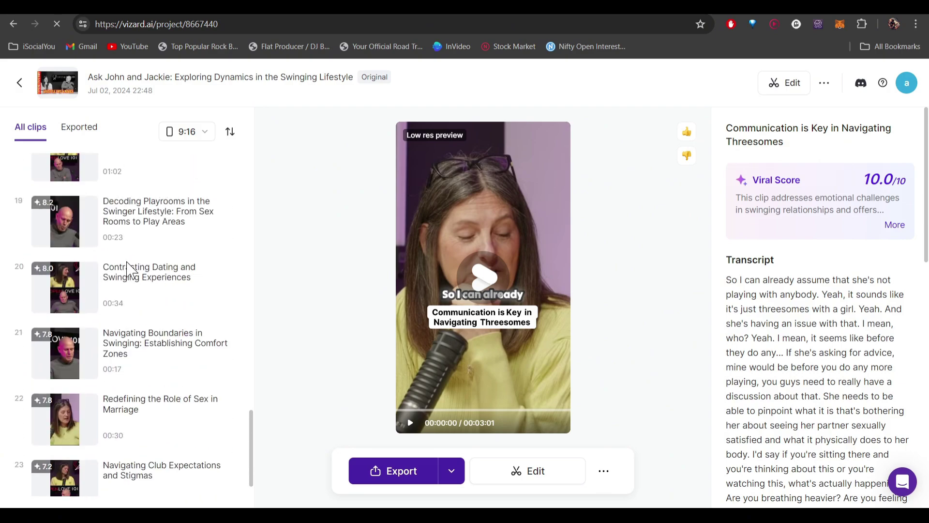
pyautogui.doubleClick(134, 92)
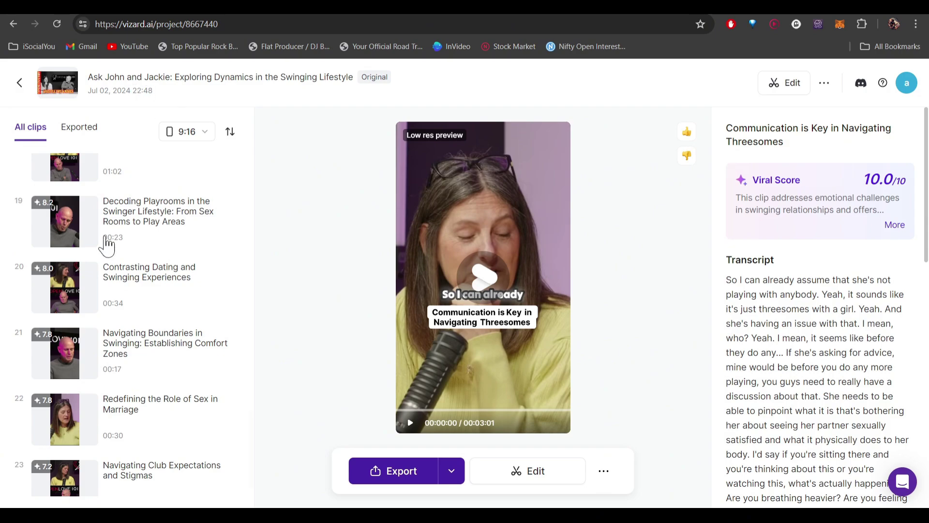
pyautogui.scroll(-1, 140, 310)
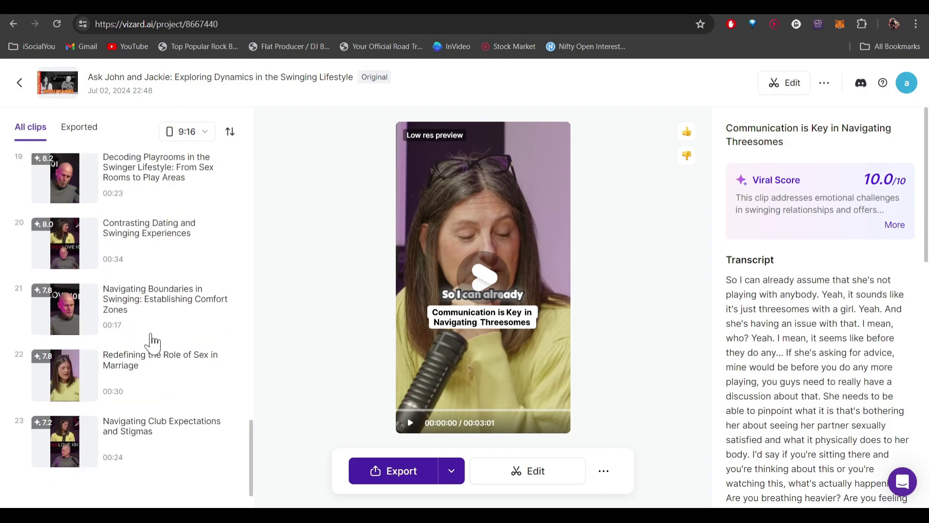
pyautogui.scroll(20, 146, 312)
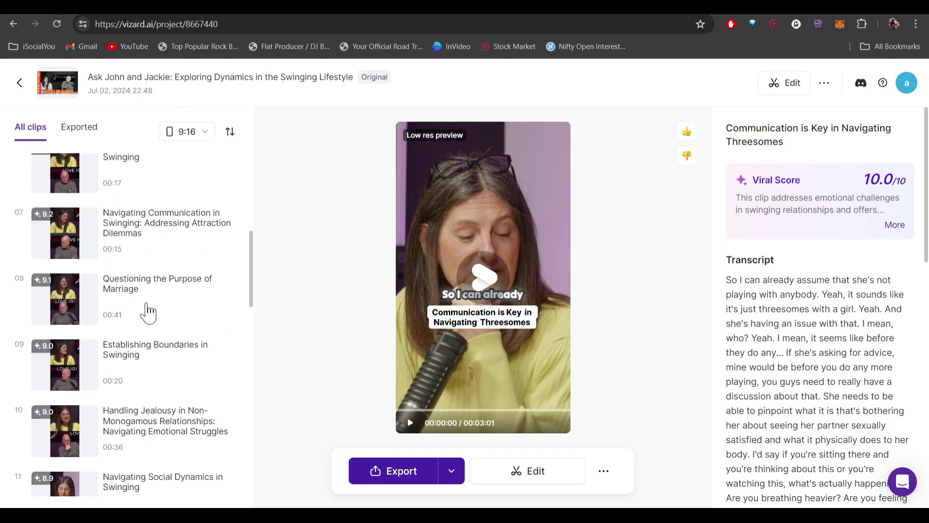
pyautogui.moveTo(46, 266)
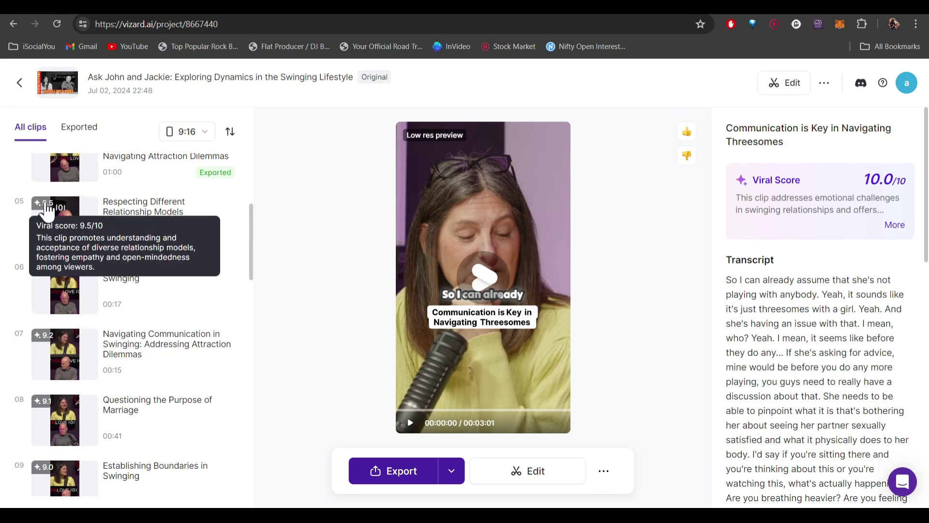
pyautogui.scroll(5, 48, 208)
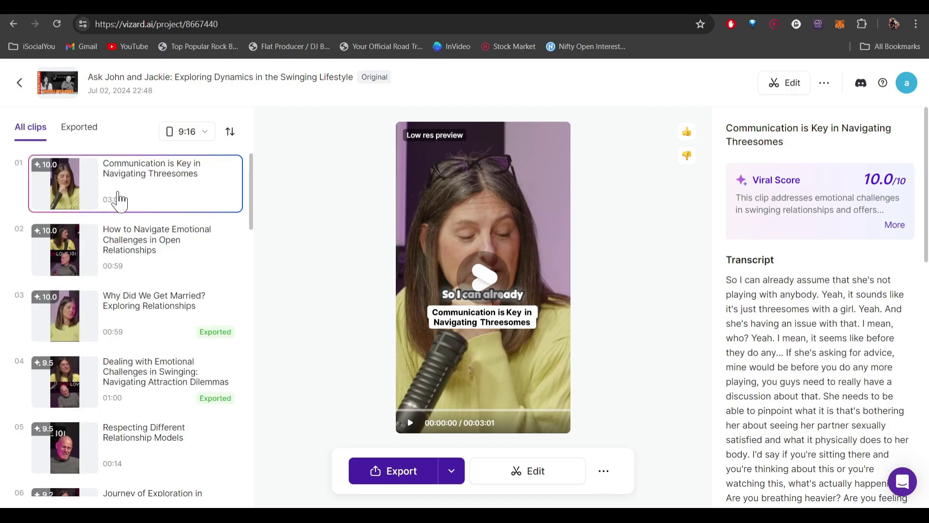
pyautogui.moveTo(55, 175)
pyautogui.moveTo(52, 237)
pyautogui.scroll(-7, 234, 307)
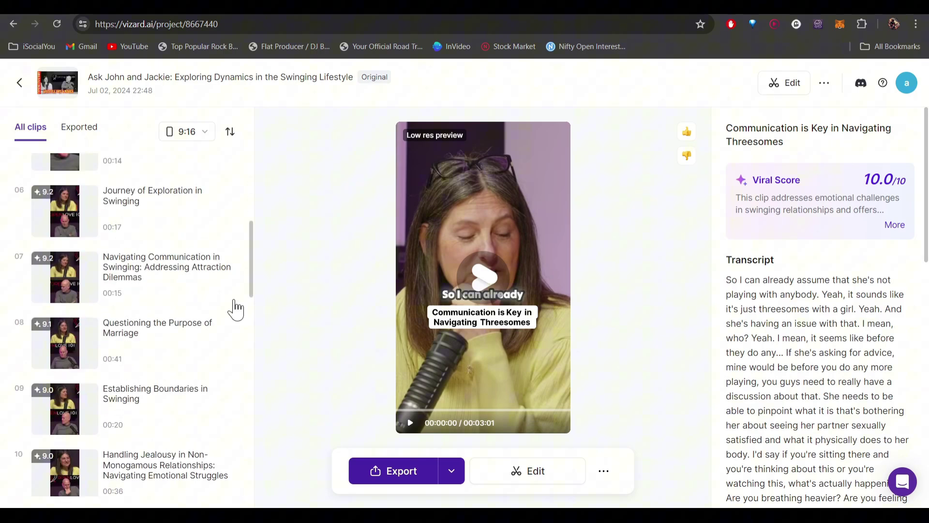
pyautogui.scroll(8, 228, 287)
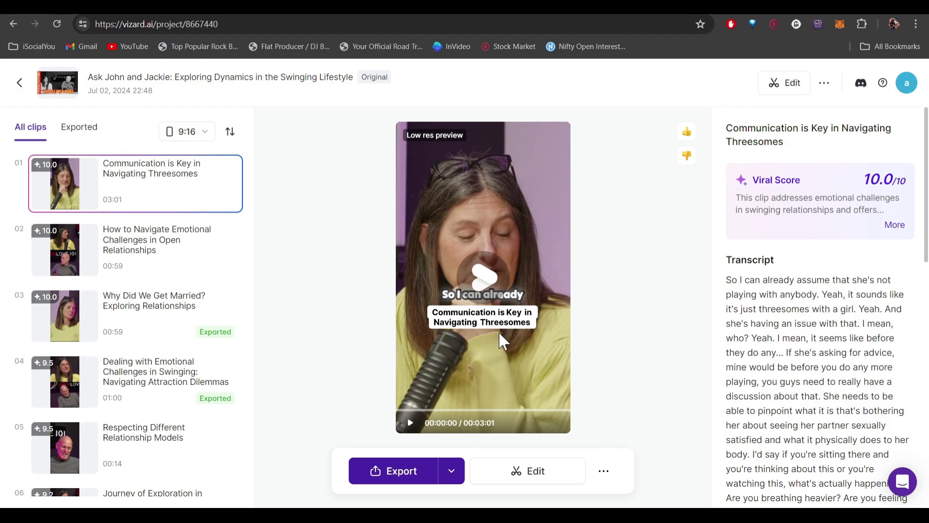
# Step: Preview clip 01, then open clip 02 'How to Navigate Emotional Challenges in Open Relationships' in the editor
pyautogui.click(483, 278)
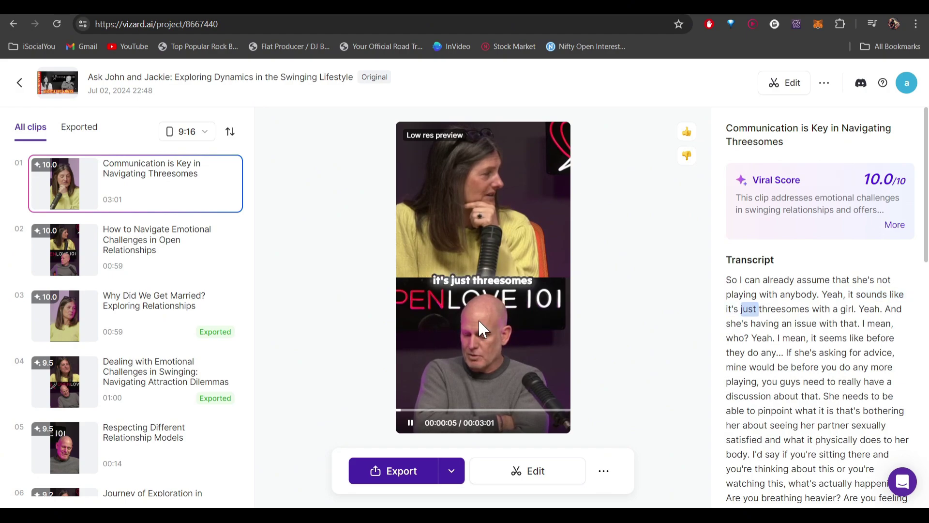
pyautogui.click(411, 423)
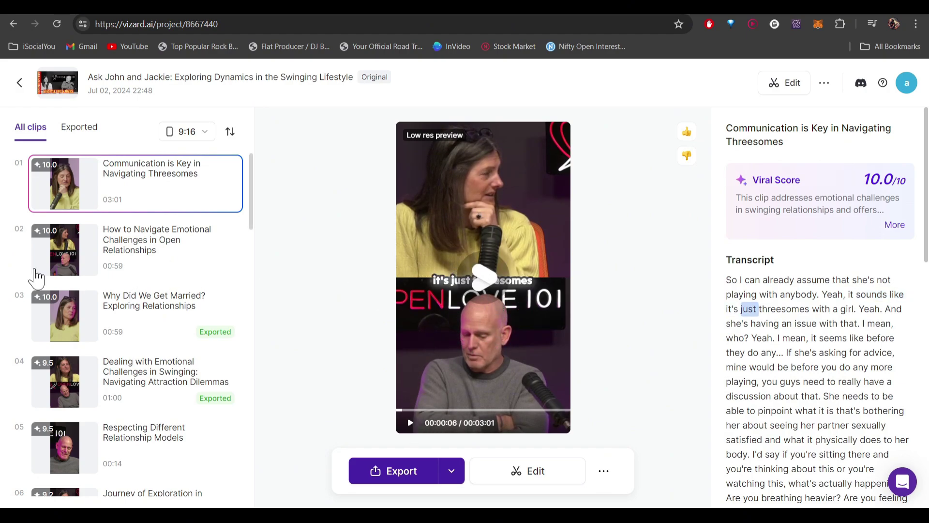
pyautogui.click(145, 248)
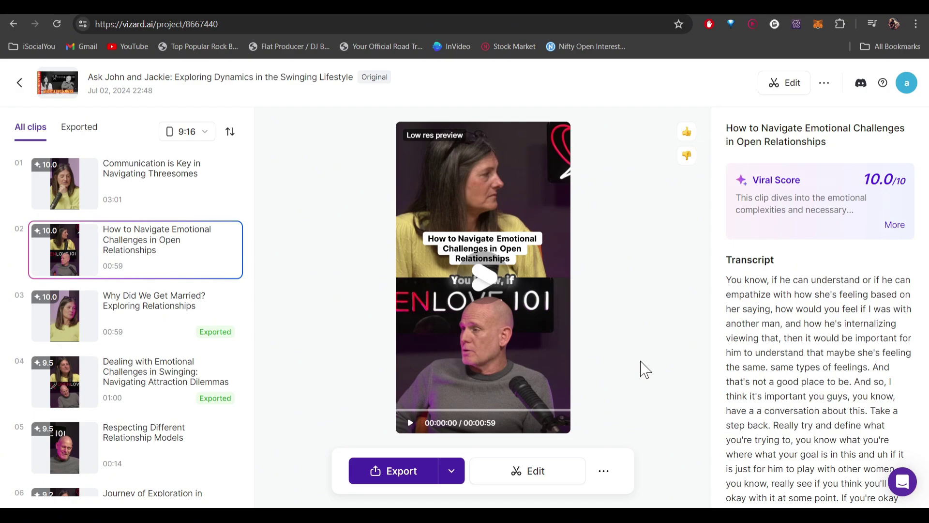
pyautogui.click(521, 472)
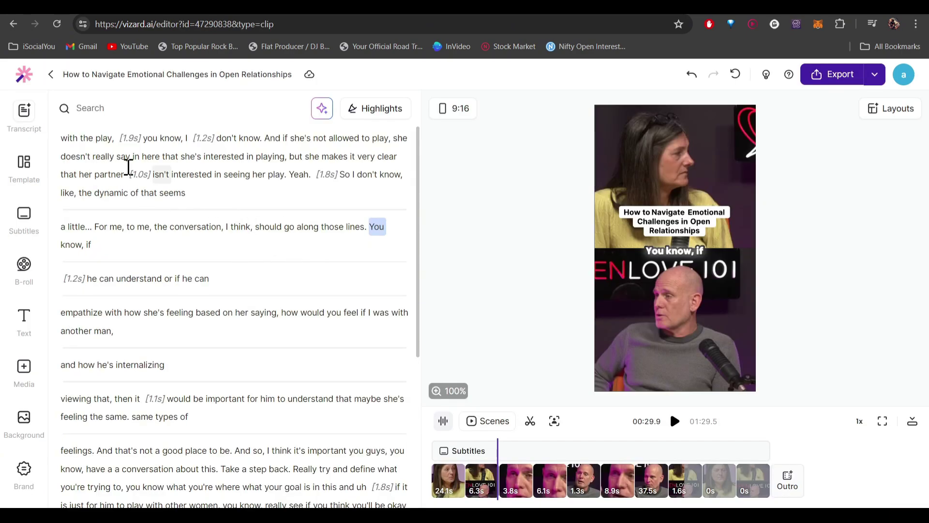
# Step: Delete the opening transcript lines through 'those lines.' plus the [1.2s] and [1.8s] pauses, leaving 00:55.7
pyautogui.moveTo(62, 138); pyautogui.dragTo(368, 228)
pyautogui.click(209, 249)
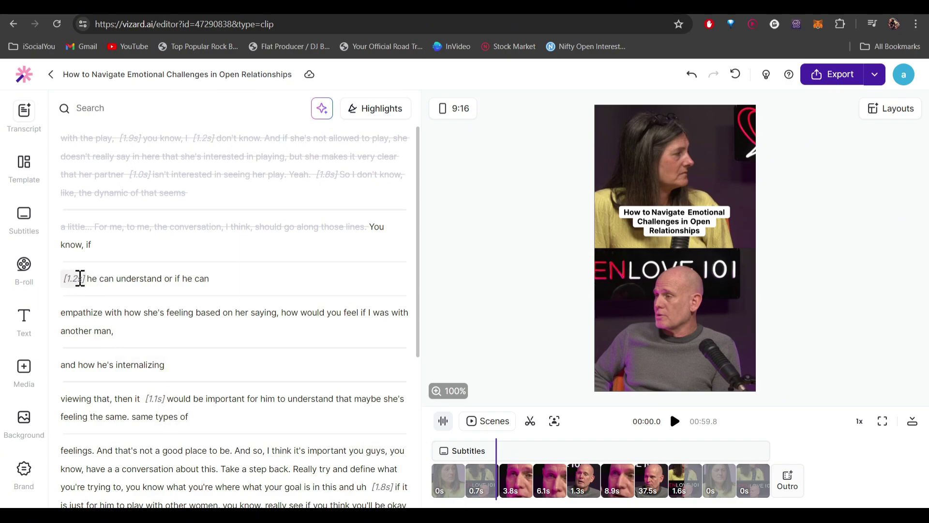
pyautogui.click(76, 278)
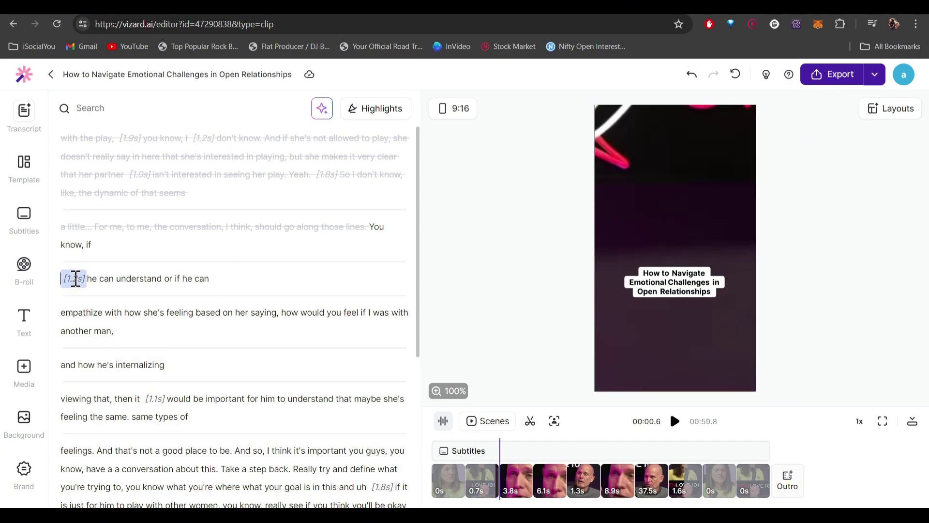
pyautogui.rightClick(72, 279)
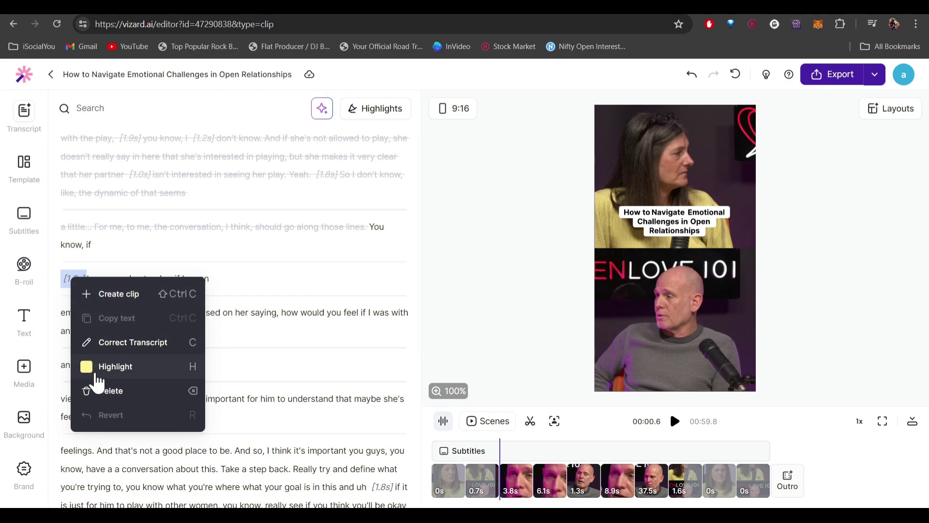
pyautogui.click(103, 392)
pyautogui.scroll(-3, 305, 353)
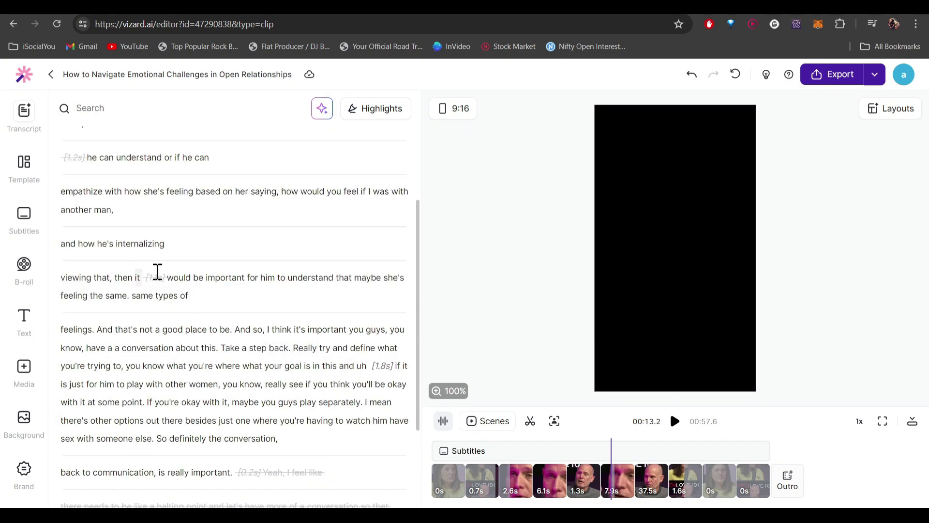
pyautogui.rightClick(382, 366)
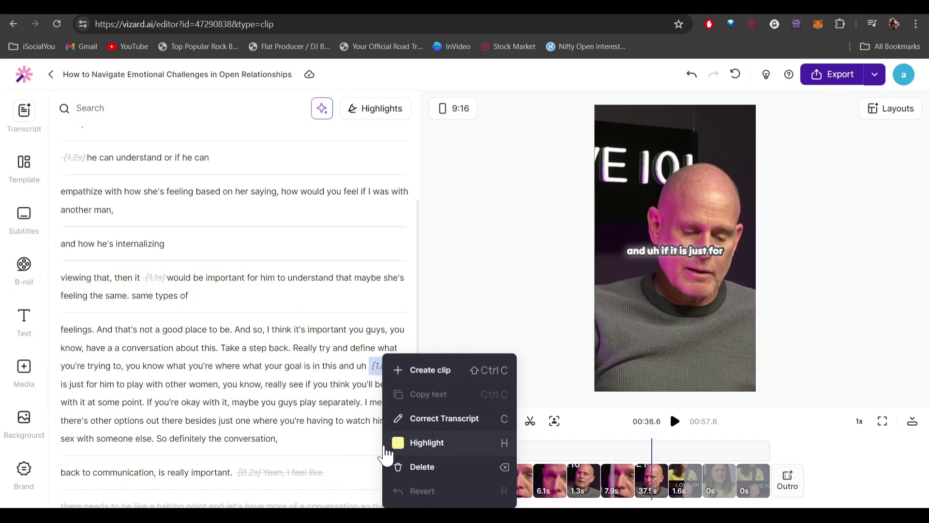
pyautogui.click(421, 466)
pyautogui.scroll(-3, 263, 317)
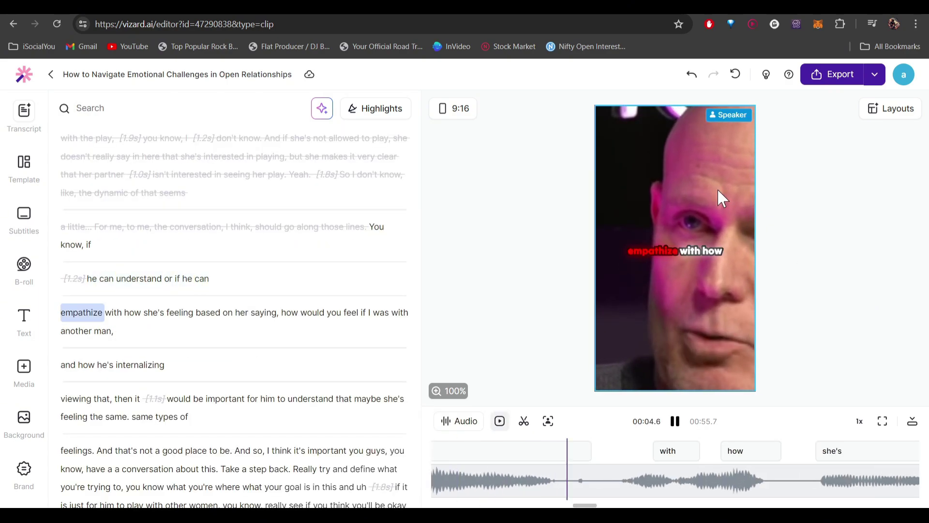
pyautogui.press('space')
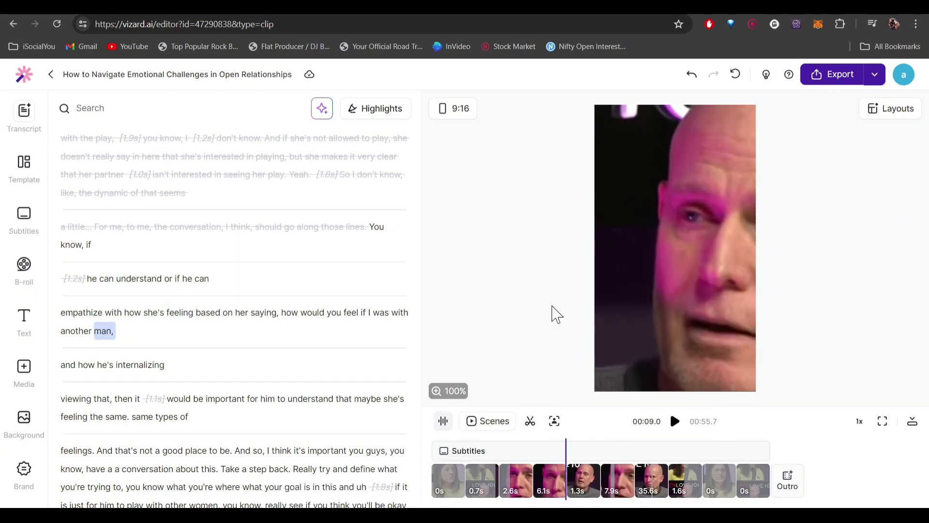
# Step: Export the 00:55.7 clip at 1080p resolution
pyautogui.click(874, 74)
pyautogui.click(842, 137)
pyautogui.click(875, 78)
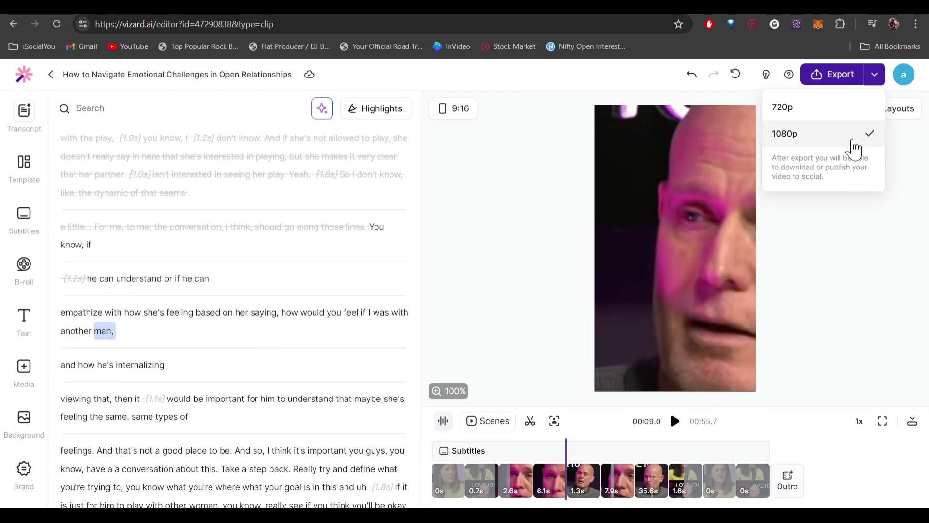
pyautogui.click(797, 140)
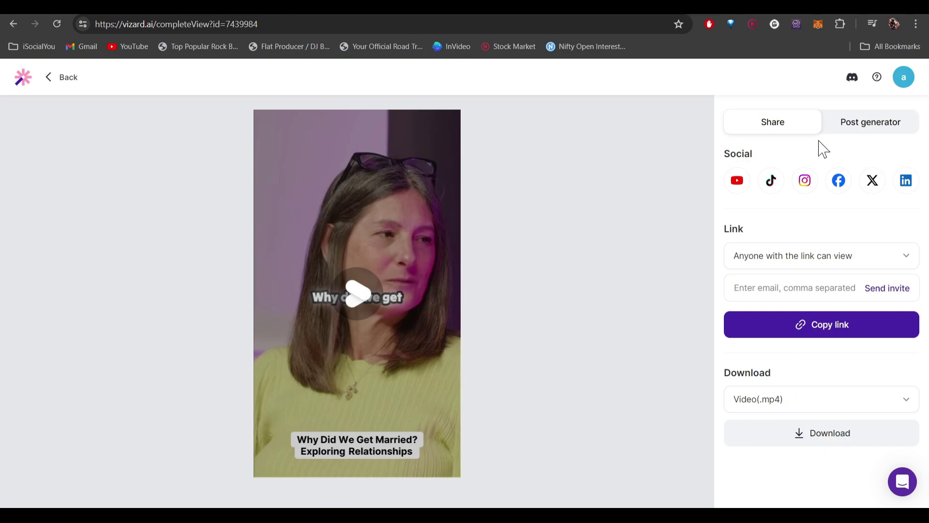
# Step: Generate a TikTok post caption with the Post generator, producing a 327-character caption with hashtags
pyautogui.click(884, 129)
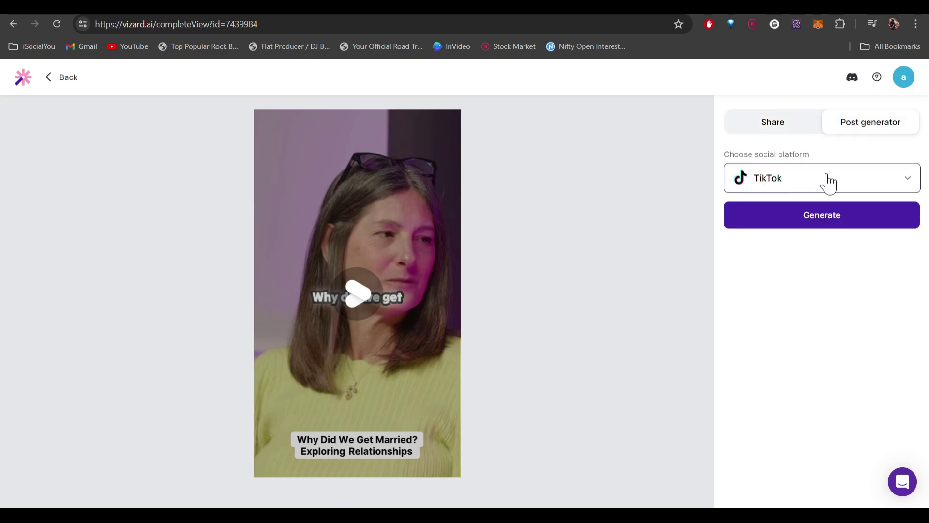
pyautogui.click(841, 181)
pyautogui.click(803, 240)
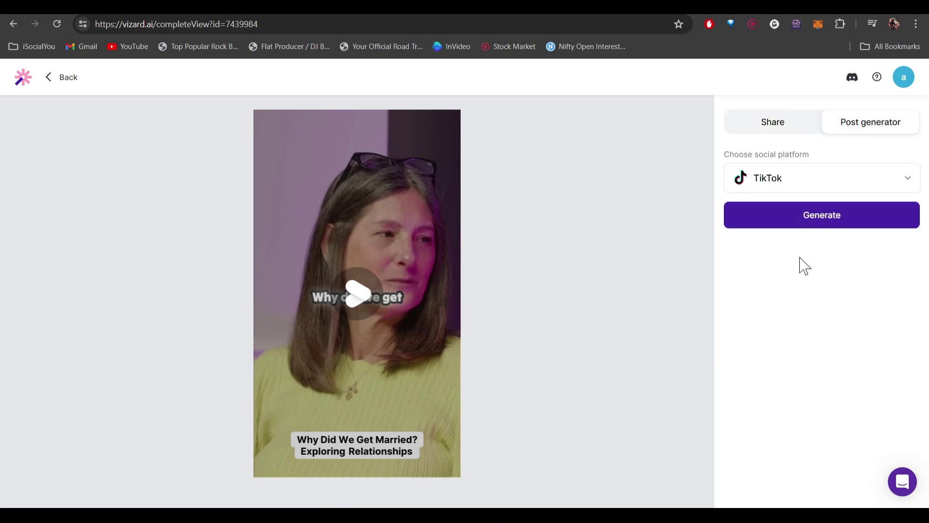
pyautogui.click(818, 225)
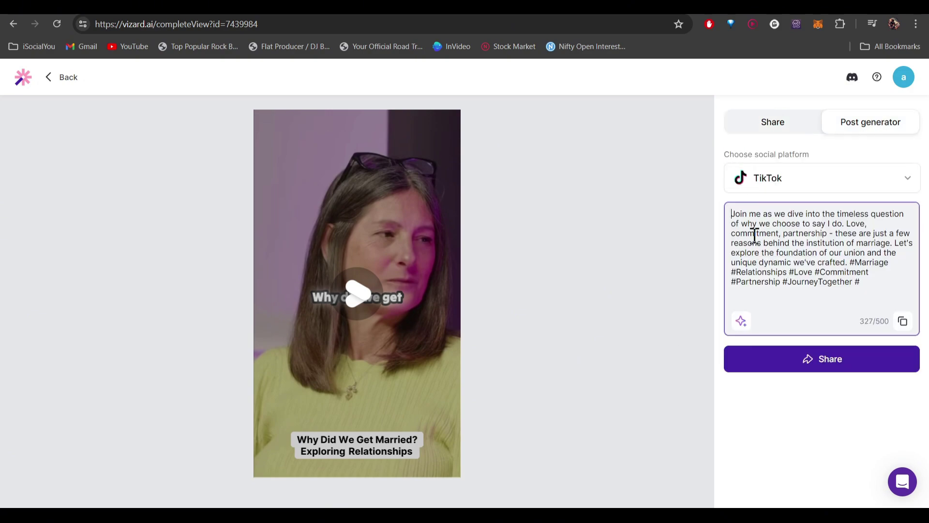
pyautogui.moveTo(734, 214); pyautogui.dragTo(894, 291)
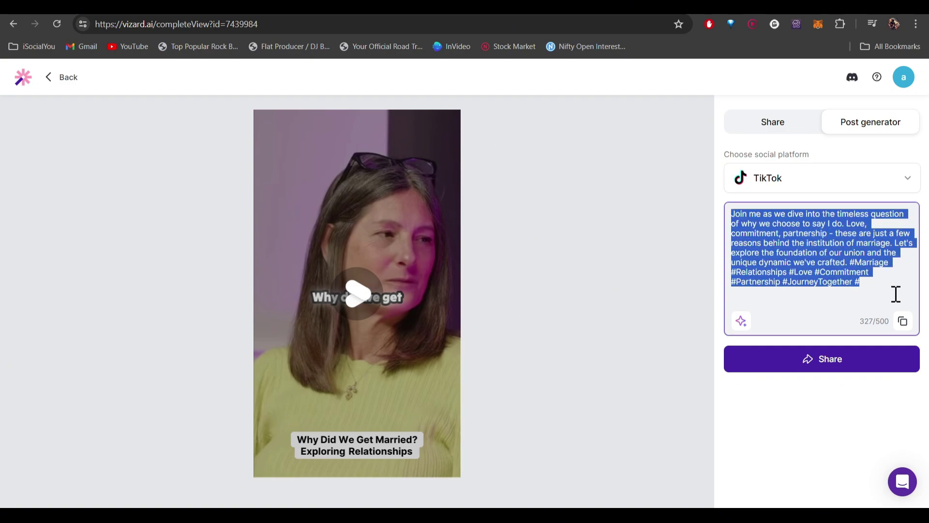
pyautogui.click(887, 289)
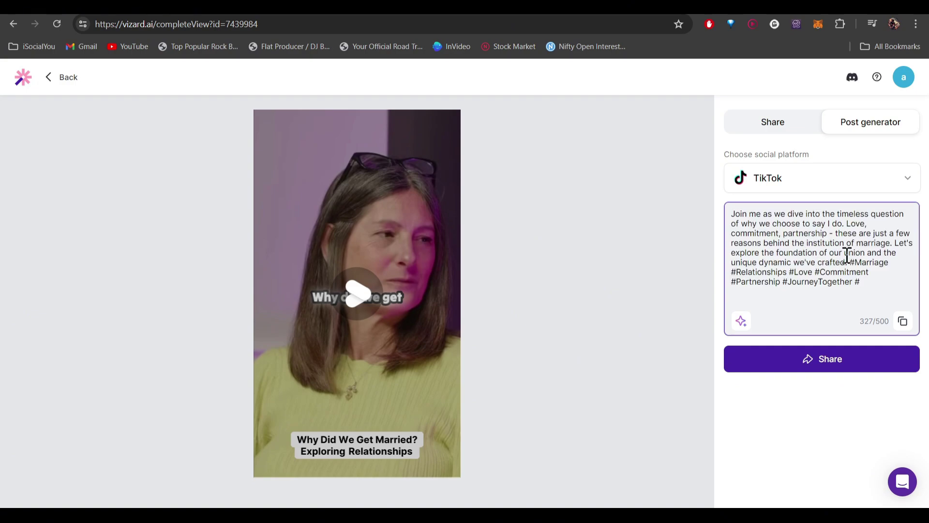
# Step: Regenerate the caption with Interesting tone and third-person voice
pyautogui.click(741, 321)
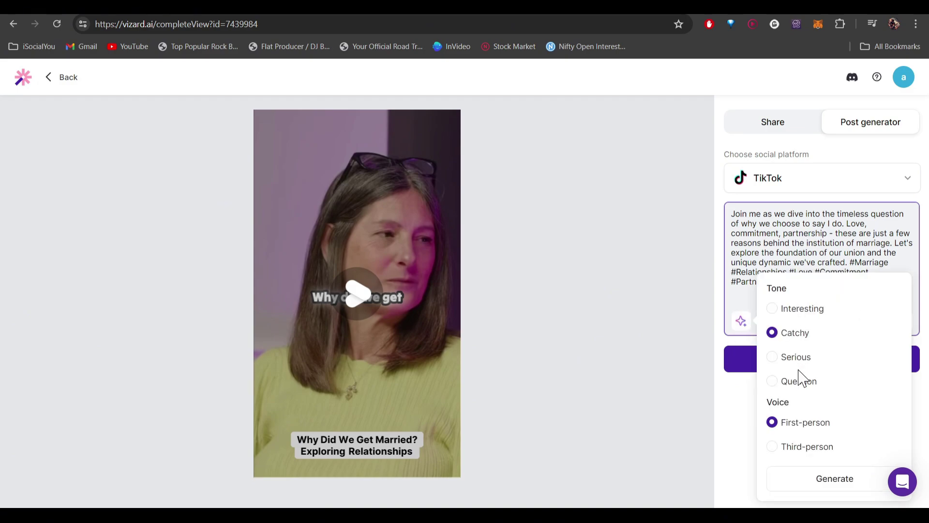
pyautogui.click(796, 310)
pyautogui.click(835, 480)
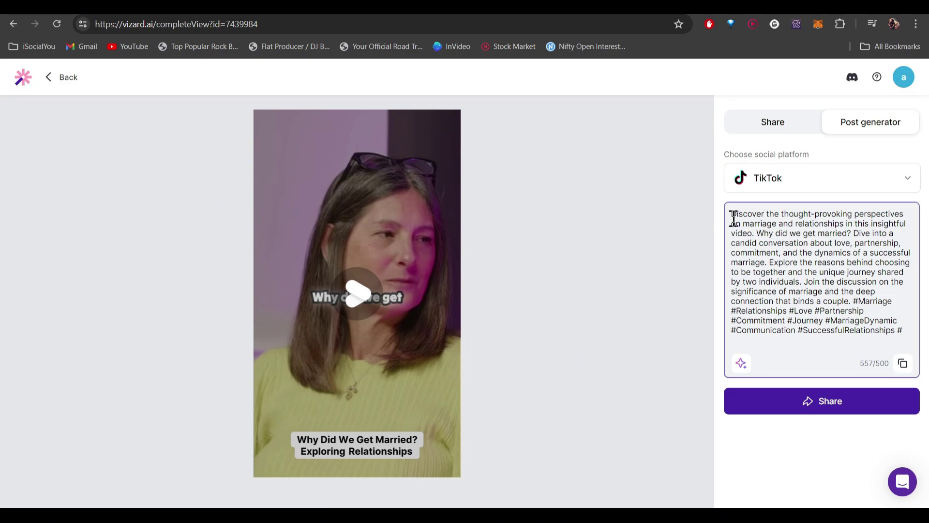
# Step: Select parts of the regenerated caption, including its opening sentences and hashtag lines
pyautogui.moveTo(733, 217); pyautogui.dragTo(905, 333)
pyautogui.click(800, 231)
pyautogui.moveTo(730, 217); pyautogui.dragTo(869, 291)
pyautogui.click(855, 301)
pyautogui.moveTo(734, 312); pyautogui.dragTo(890, 342)
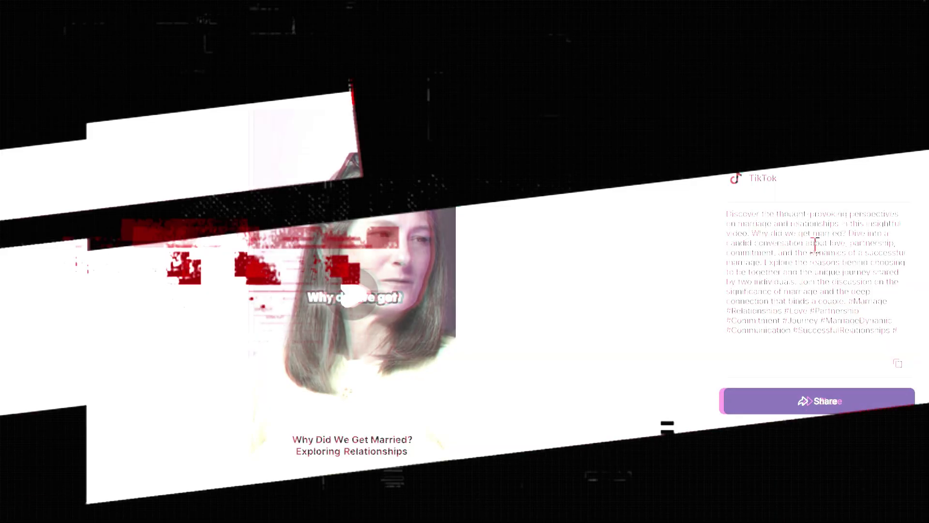